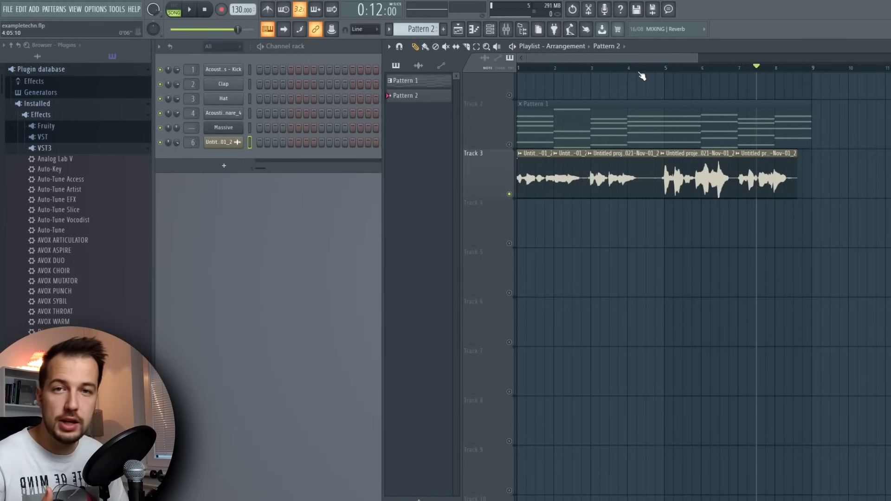
Load Auto-Key on mixer Insert 6 and play the vocal from the start to detect its key
key("F9")
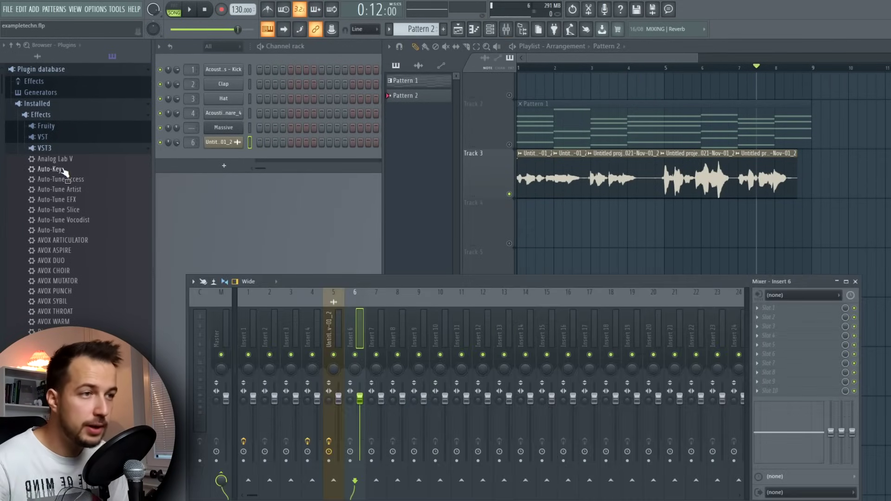
left_click_drag(63, 172, 773, 307)
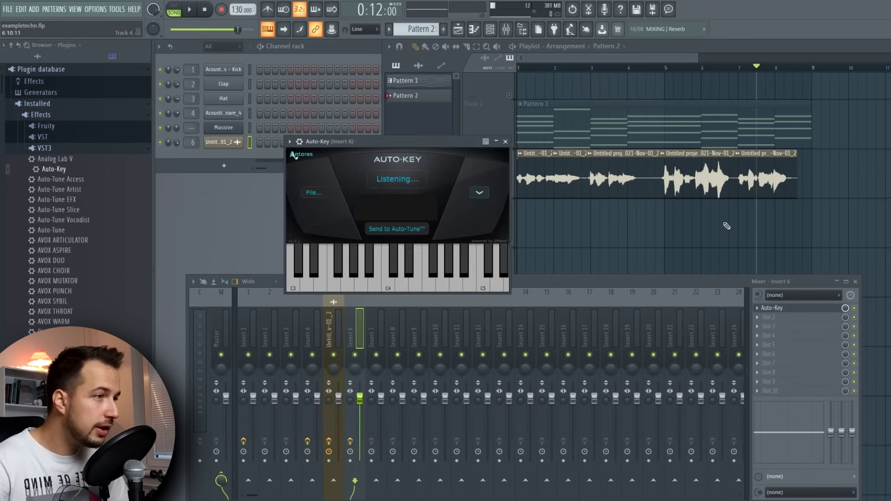
left_click(547, 75)
key("space")
left_click(354, 149)
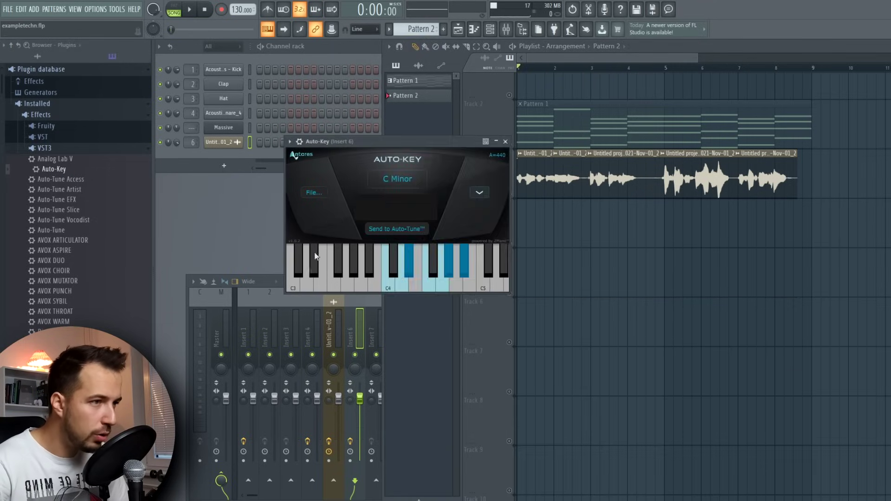
left_click(191, 9)
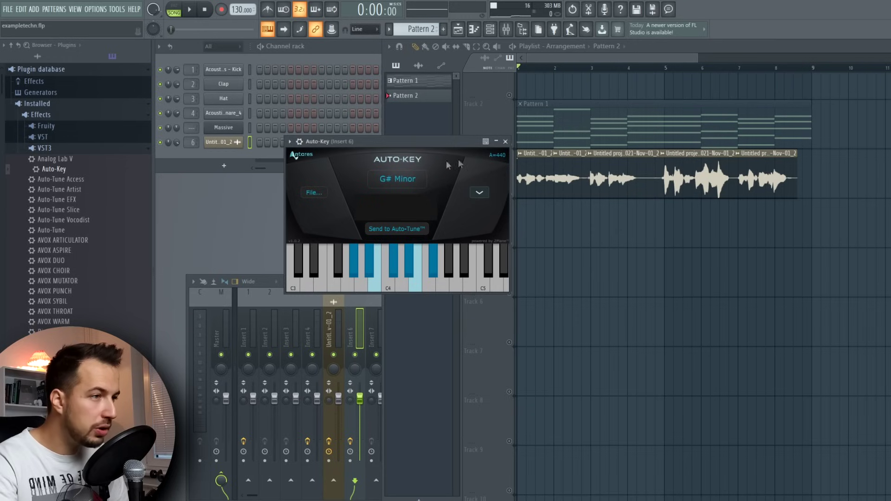
Replace Auto-Key with Auto-Tune in the first effect slot of Insert 6
left_click(506, 141)
left_click(759, 310)
left_click(760, 310)
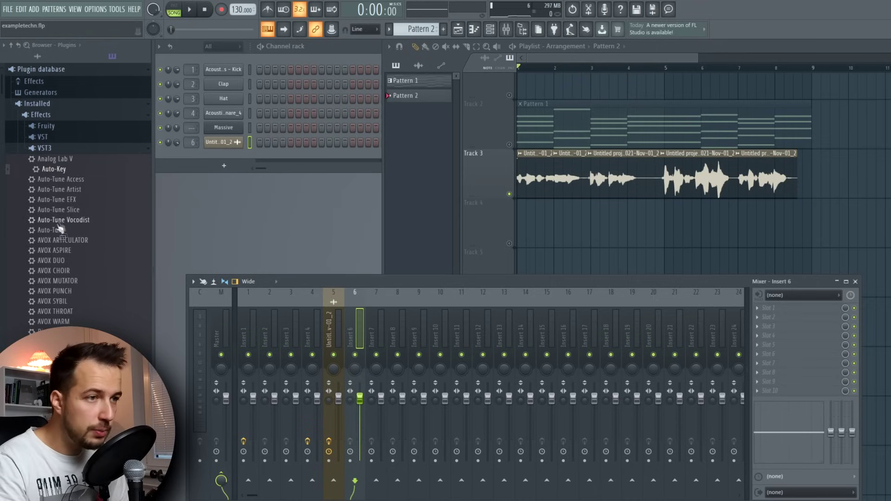
left_click_drag(53, 231, 795, 310)
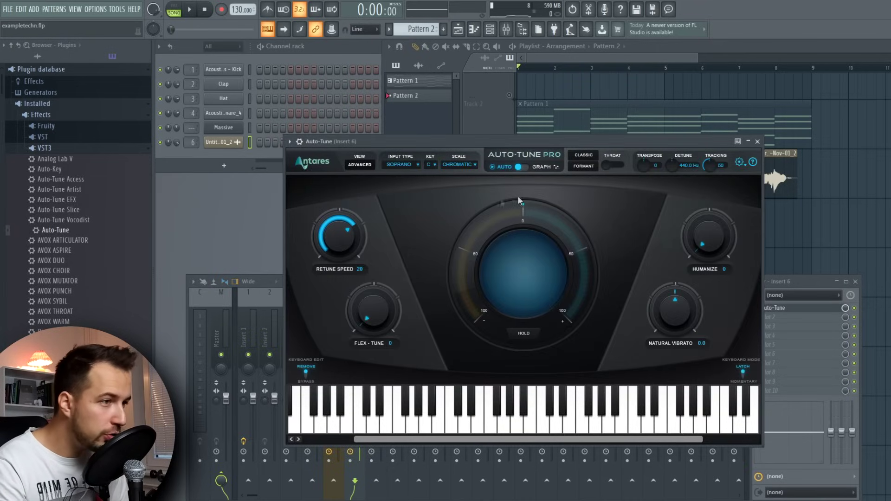
Set Auto-Tune's Retune Speed to 0, the key to G# and the scale to Minor
left_click_drag(338, 251, 339, 243)
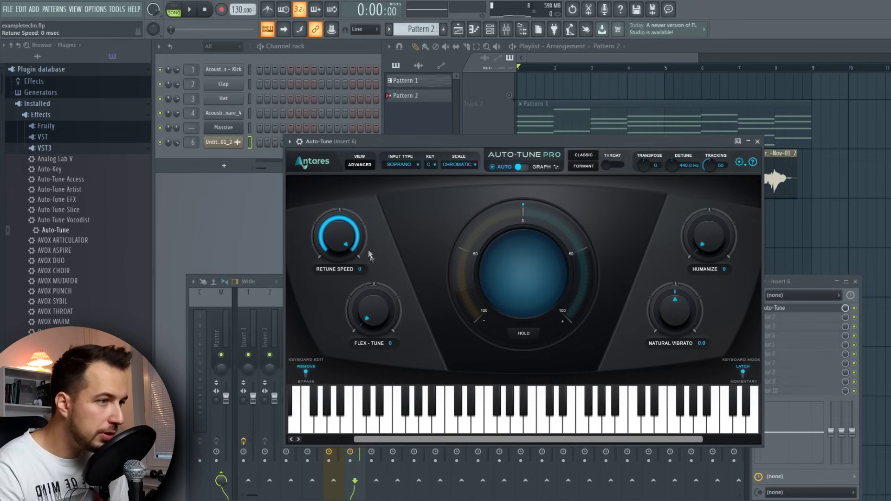
left_click(431, 158)
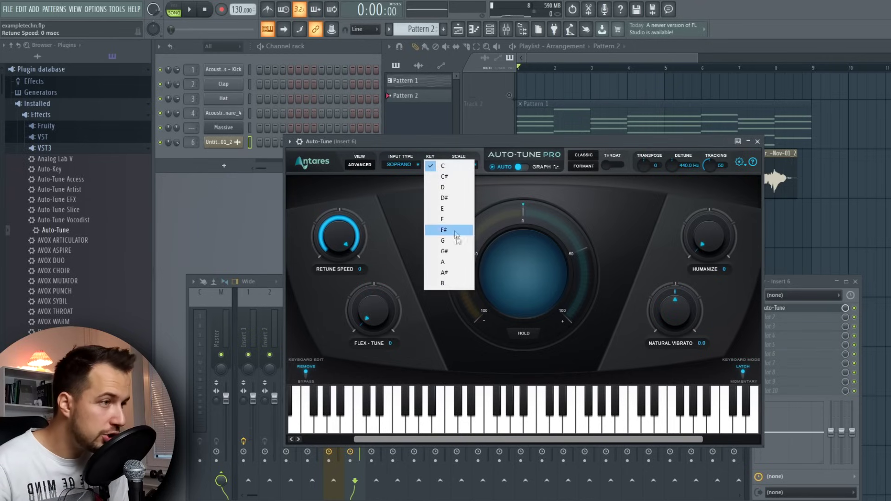
left_click(453, 245)
left_click(456, 166)
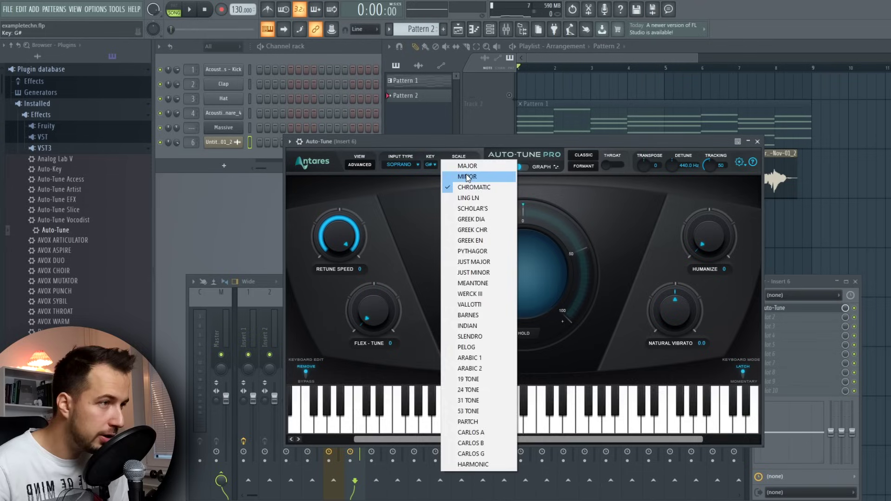
left_click(469, 171)
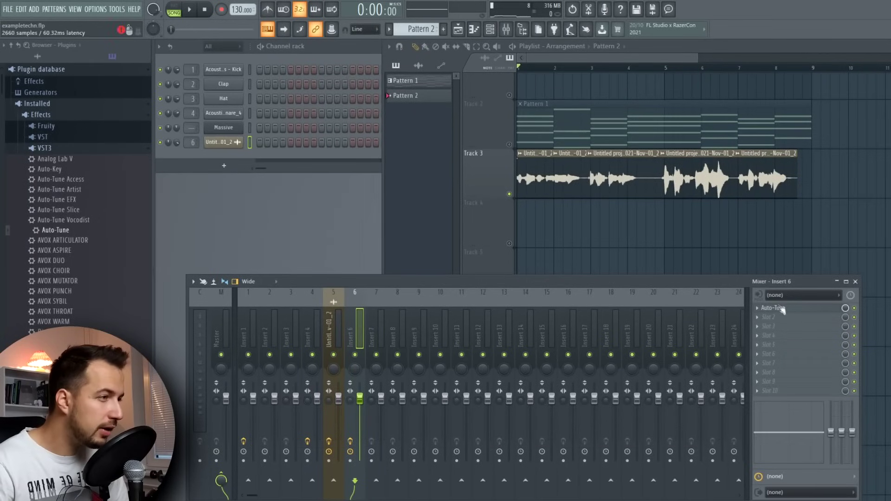
Reopen Auto-Tune on Insert 6 and audition the tuned vocal from bar 3
left_click(780, 307)
left_click_drag(629, 145, 622, 210)
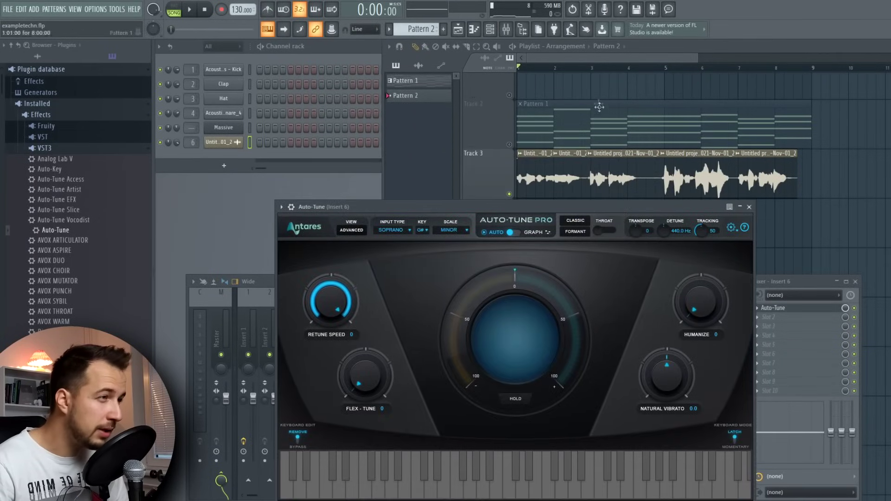
left_click(594, 70)
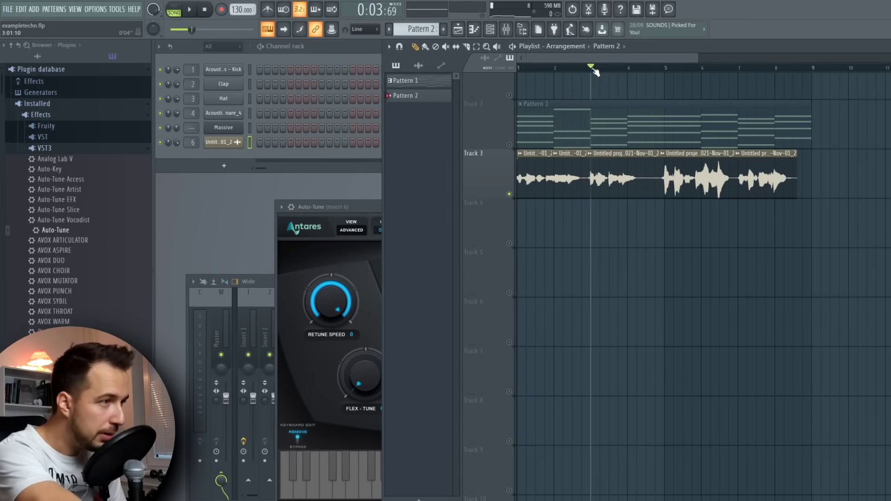
key("space")
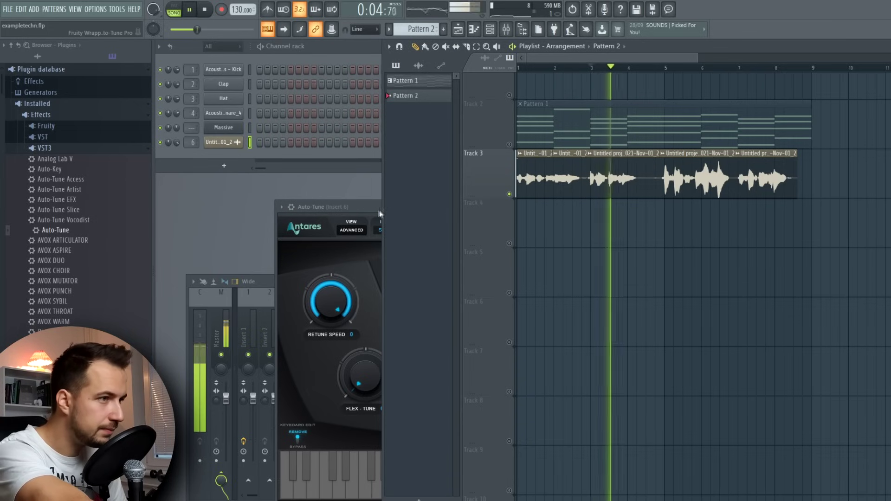
left_click(371, 208)
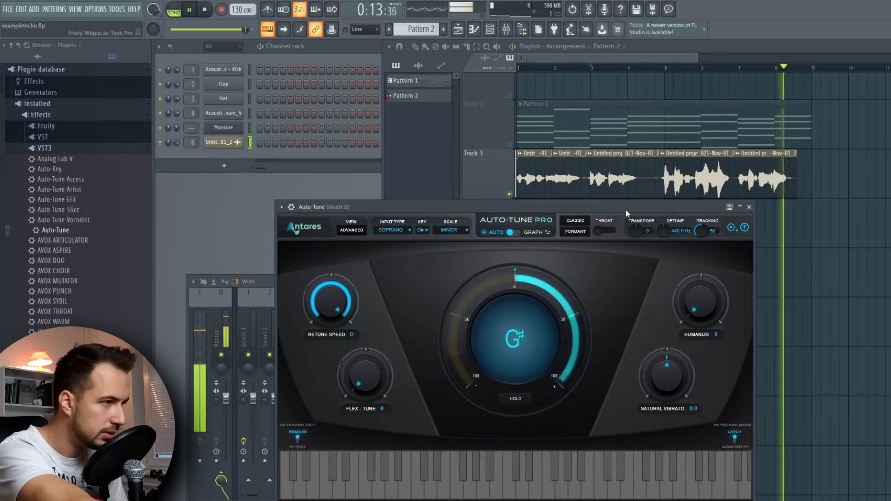
key("space")
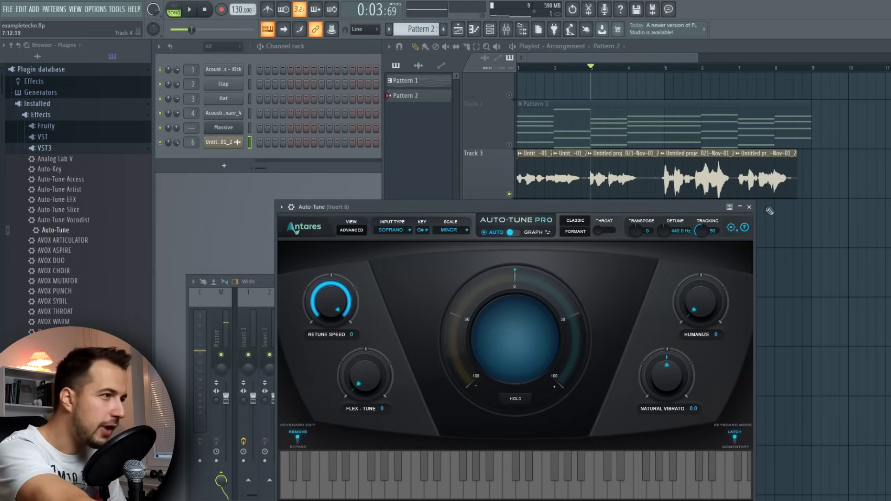
Add Harmony Engine 4x after Auto-Tune on Insert 6 and set its Harmony Source to MIDI Omni
left_click(749, 207)
left_click_drag(700, 281, 700, 232)
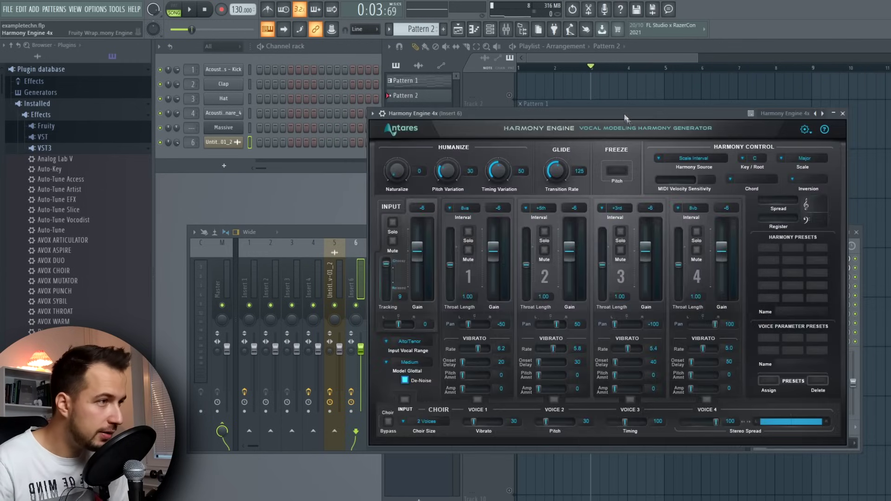
left_click_drag(624, 117, 500, 116)
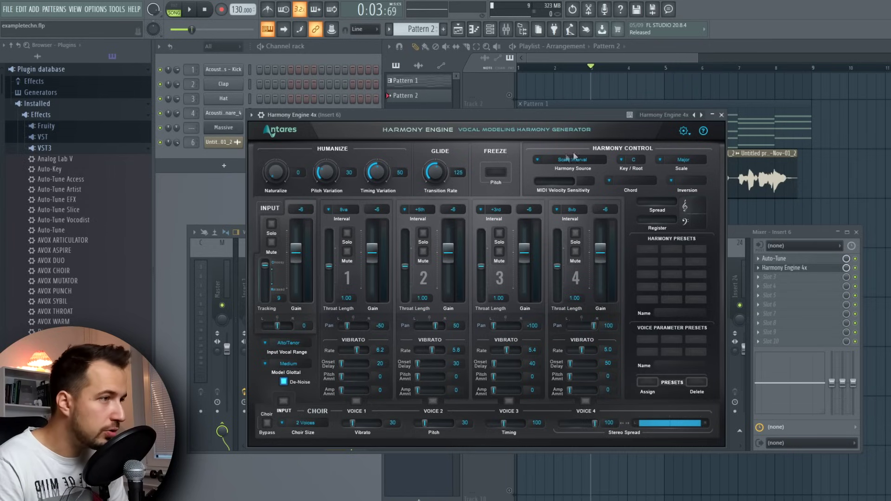
left_click(542, 163)
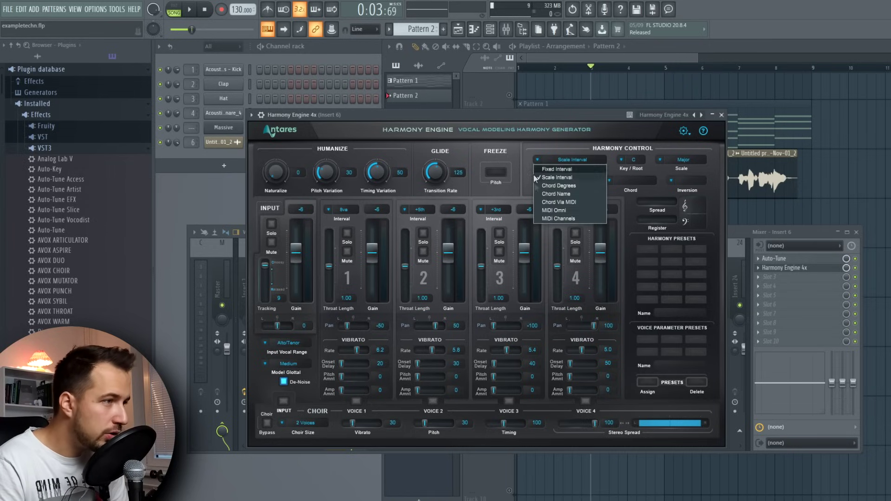
left_click(557, 210)
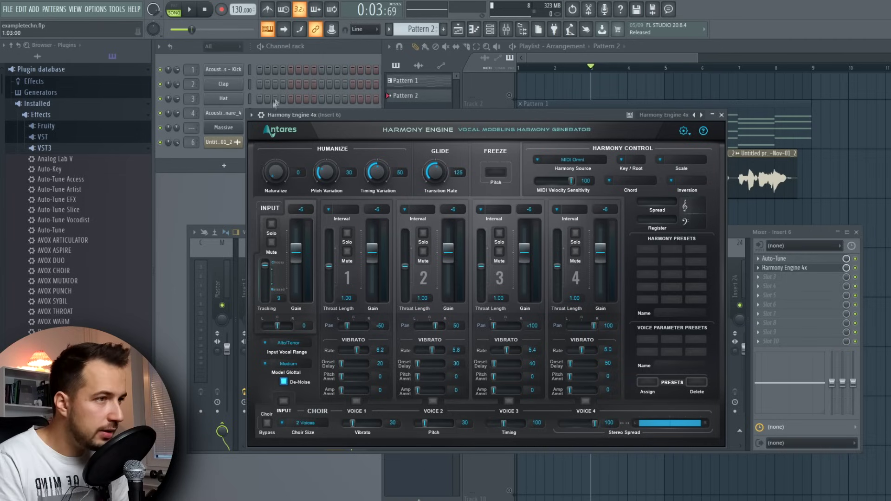
Set the MIDI input port to 0 in Harmony Engine's wrapper settings
left_click(262, 116)
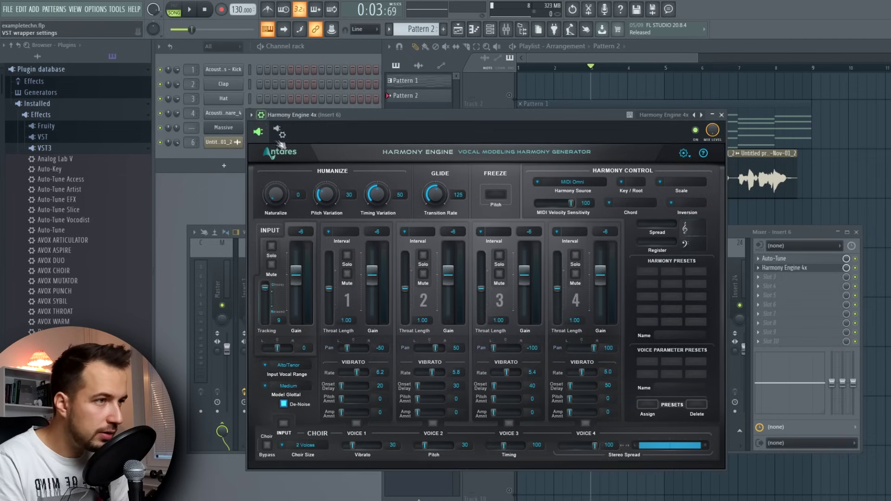
left_click(285, 136)
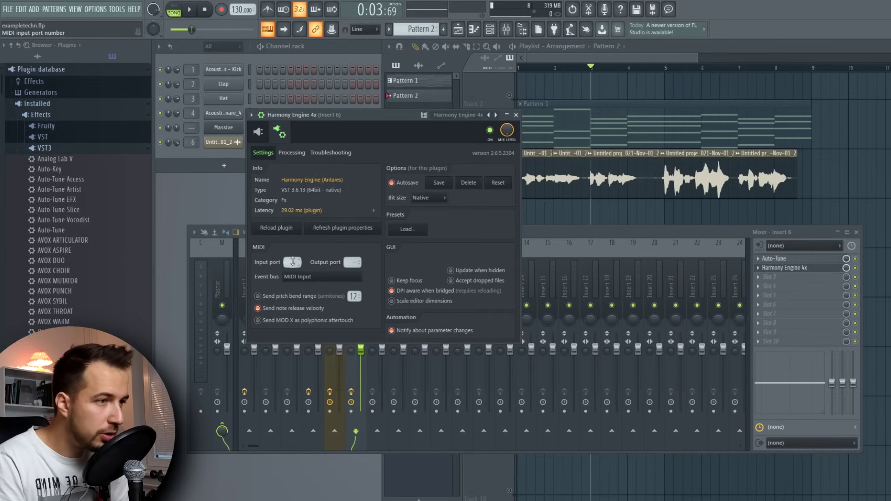
left_click_drag(352, 115, 505, 150)
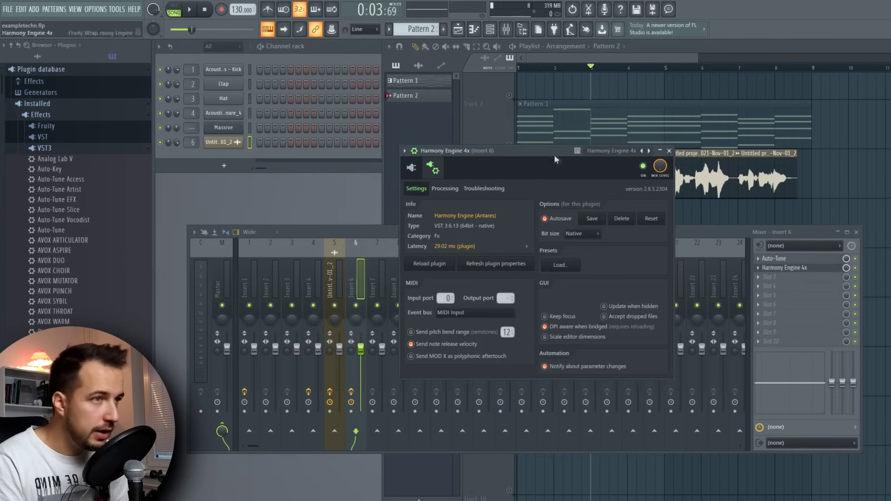
Add a MIDI Out channel on port 0 and return Harmony Engine to its main controls
left_click(38, 10)
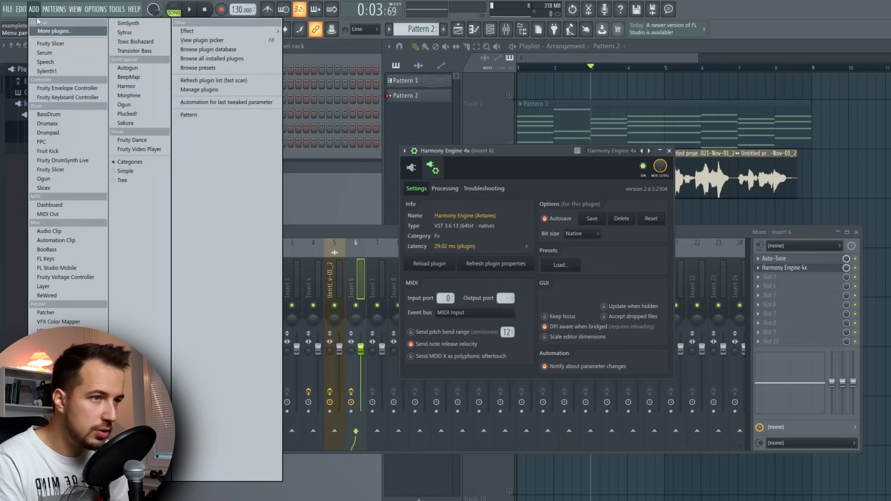
left_click(52, 214)
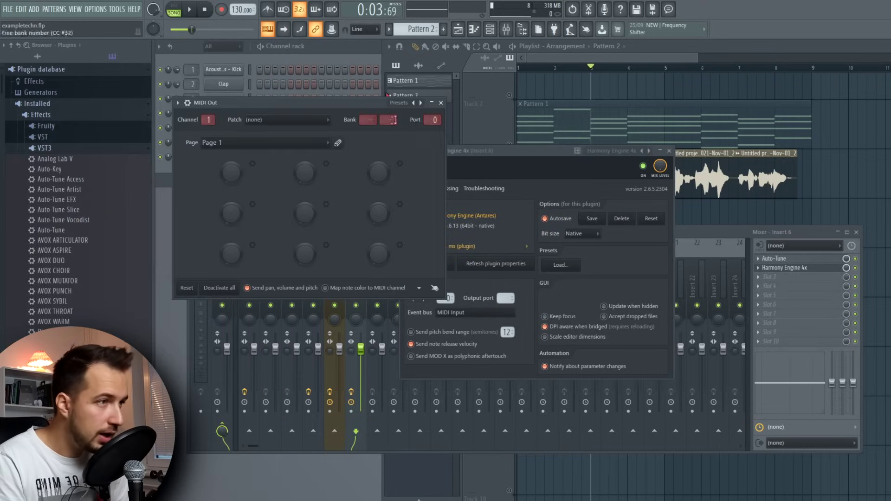
left_click_drag(367, 106, 344, 263)
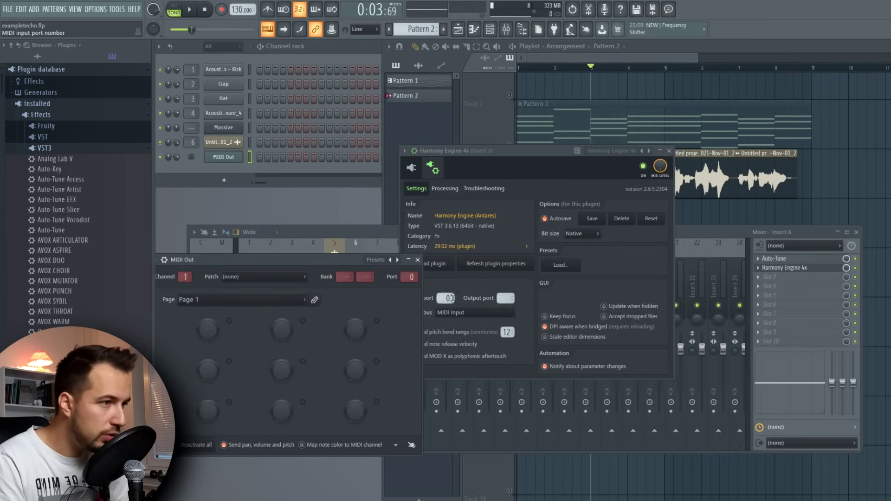
left_click(418, 260)
left_click(412, 168)
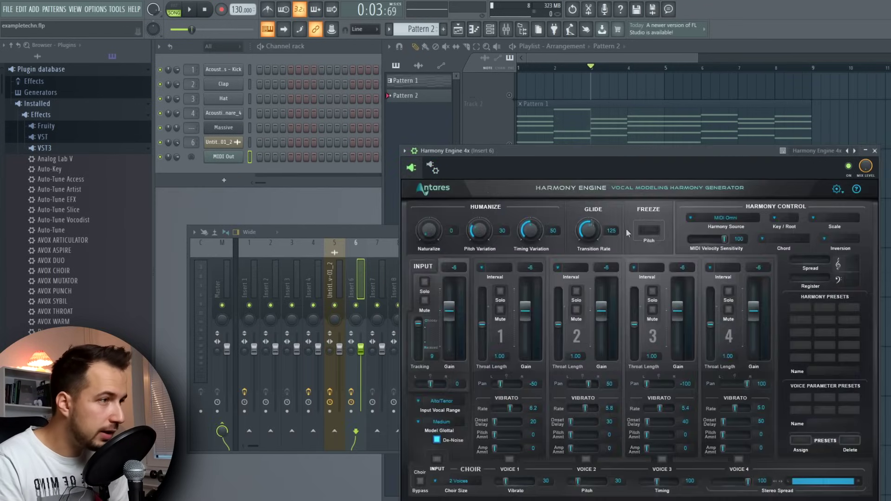
left_click_drag(604, 163, 491, 91)
Copy the Massive channel's chord notes from Pattern 1 into the MIDI Out channel of Pattern 2
left_click(404, 80)
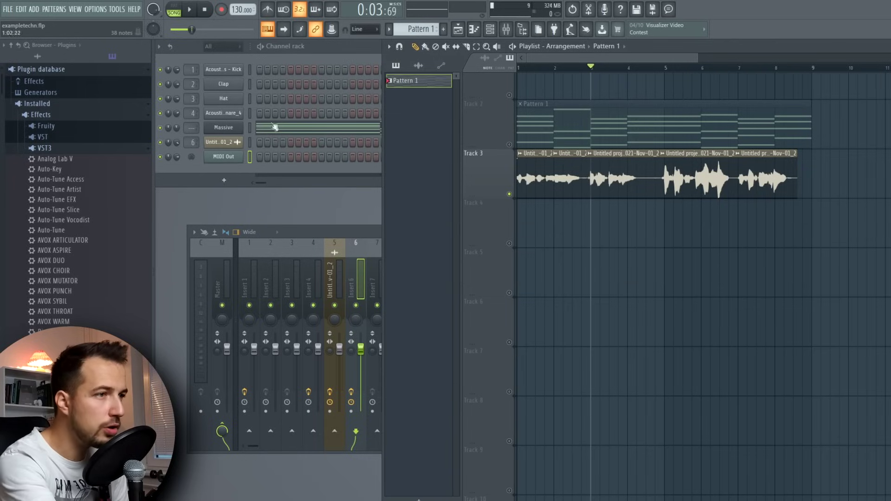
left_click(251, 128)
left_click(295, 130)
key("F7")
left_click(443, 30)
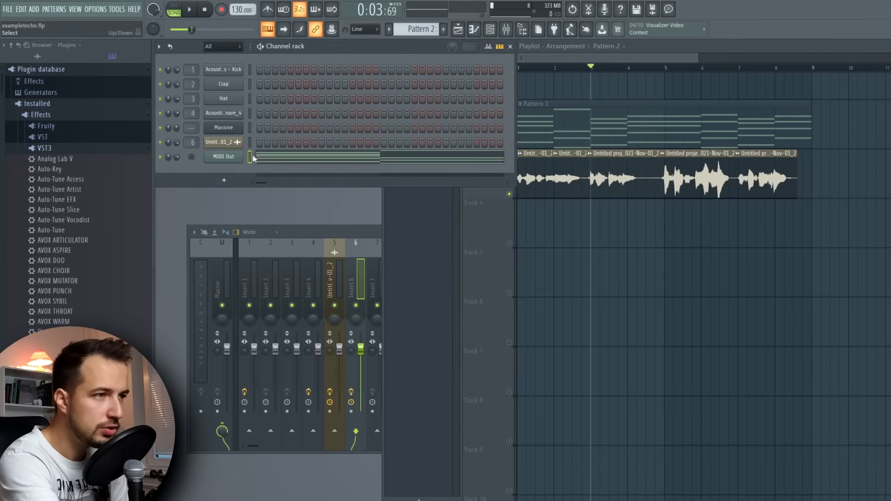
key("ctrl+v")
Review the MIDI Out notes in the piano roll and place Pattern 2 on Track 4 from bar 1
left_click(278, 160)
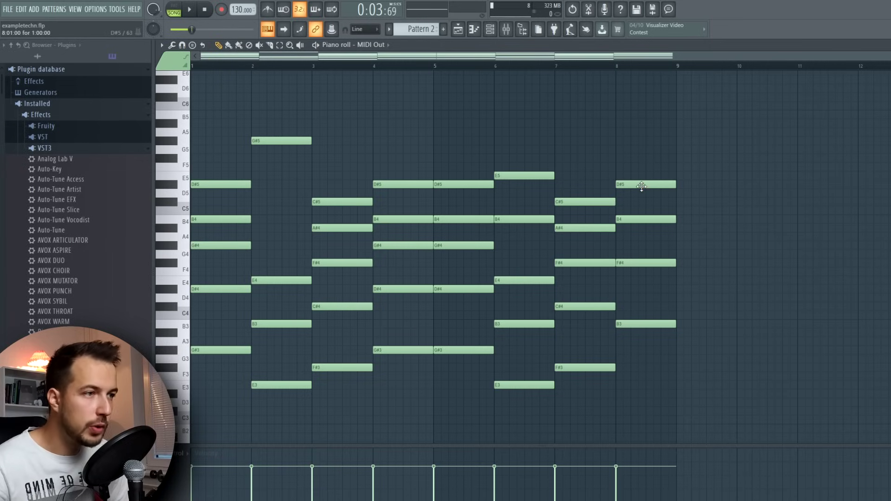
scroll(260, 143, "up", 3)
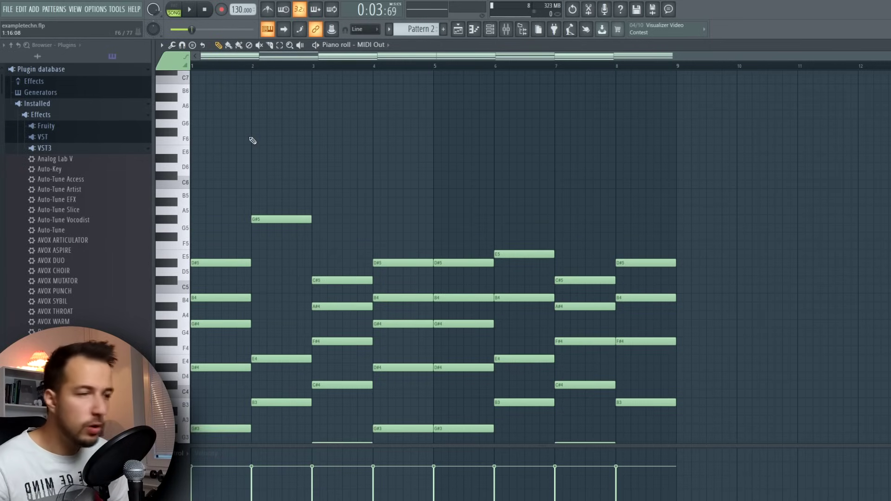
scroll(252, 140, "down", 3)
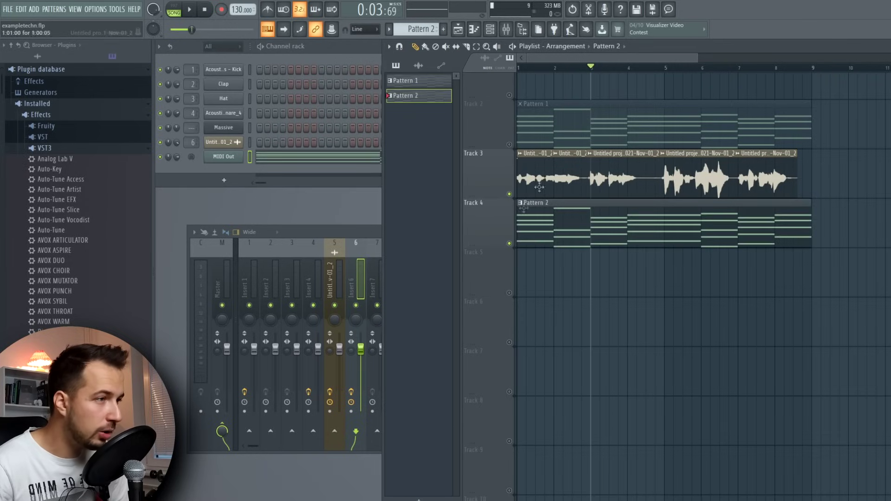
Play the arrangement from the start to hear the vocal harmonies driven by Pattern 2
key("space")
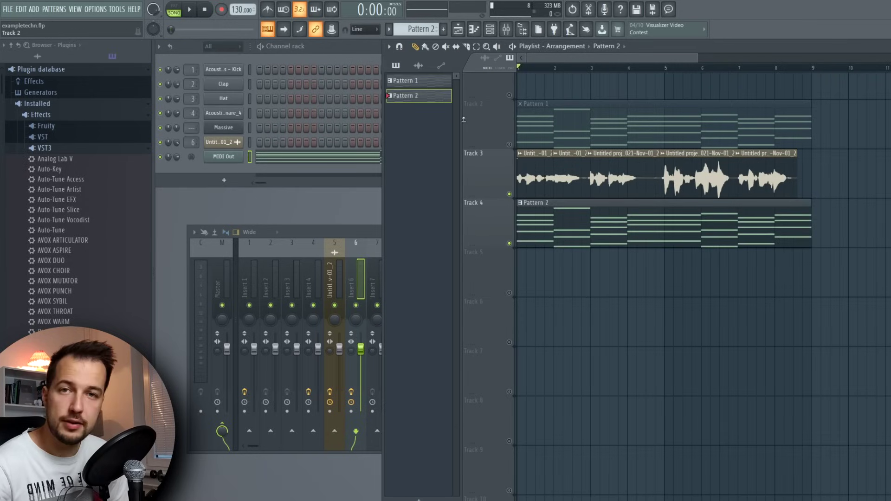
key("space")
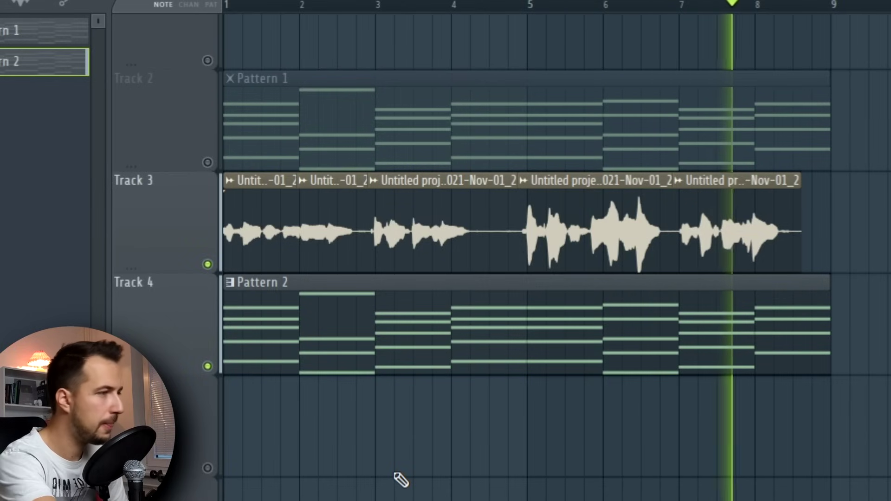
key("space")
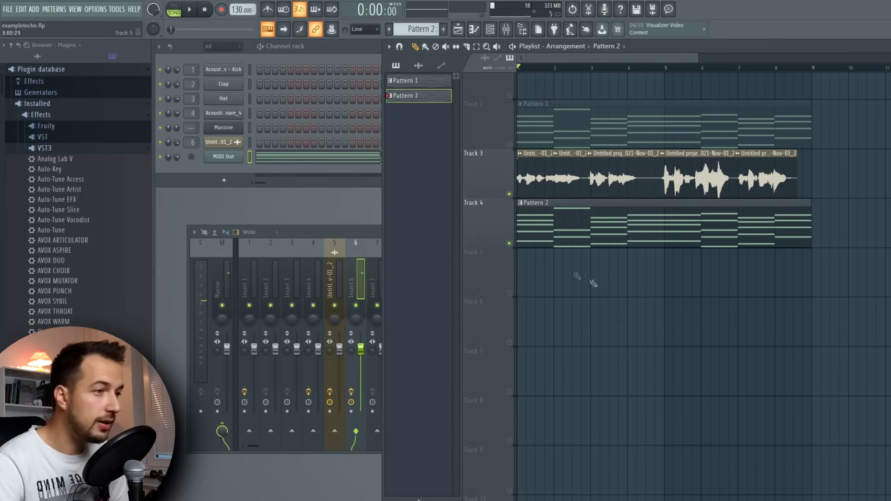
Add Fruity Parametric EQ 2 to the third effect slot of mixer Insert 6, after Harmony Engine
left_click(371, 233)
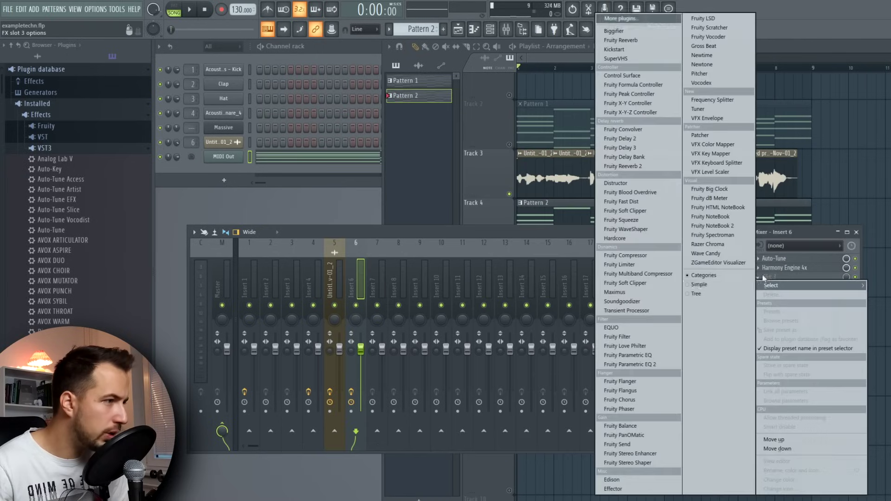
left_click(789, 277)
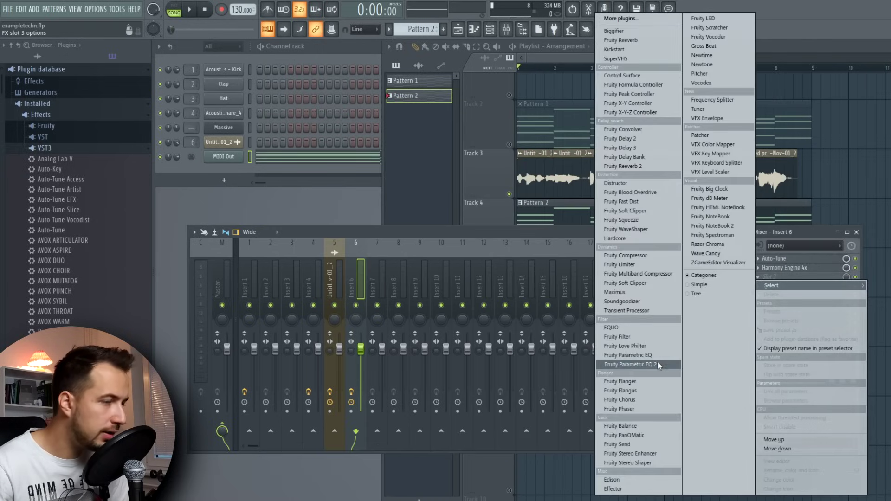
left_click(631, 365)
Boost the highs strongly with EQ band 7 and turn band 1 into a high-pass filter that cuts the lows
left_click_drag(371, 172, 312, 120)
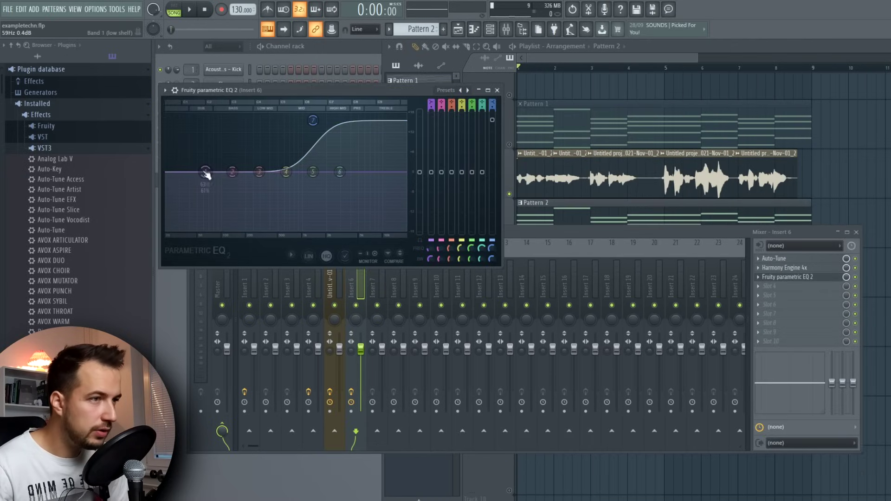
right_click(206, 173)
mouse_move(230, 188)
left_click(270, 223)
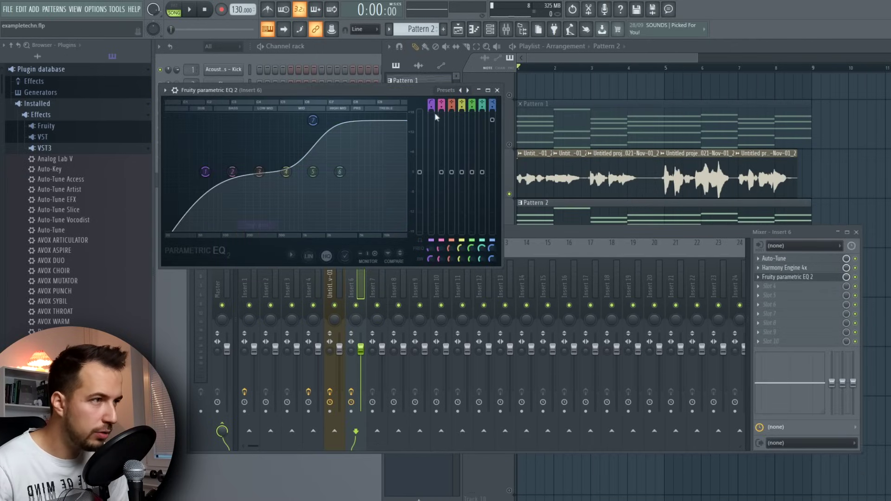
scroll(205, 172, "up", 3)
Add Fruity Reeverb with a 1.0 sec decay and Soundgoodizer to Insert 6's next two slots, and close the plugin windows
left_click(771, 286)
left_click(620, 40)
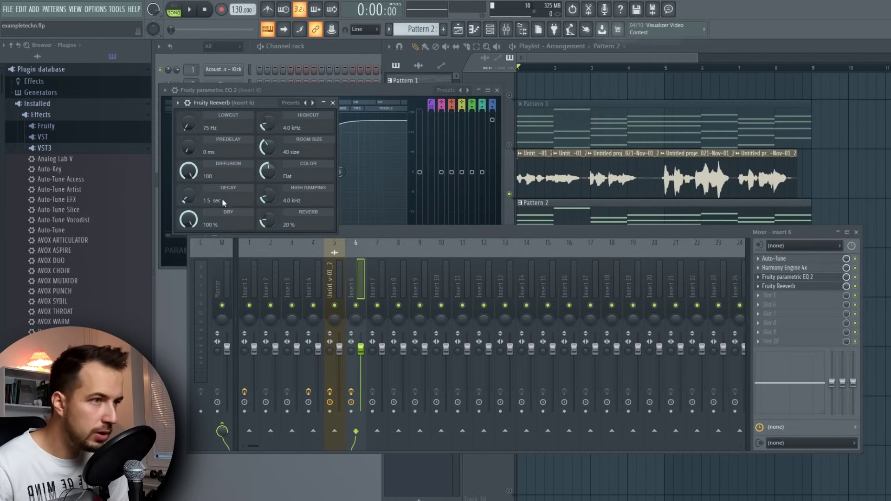
left_click(770, 295)
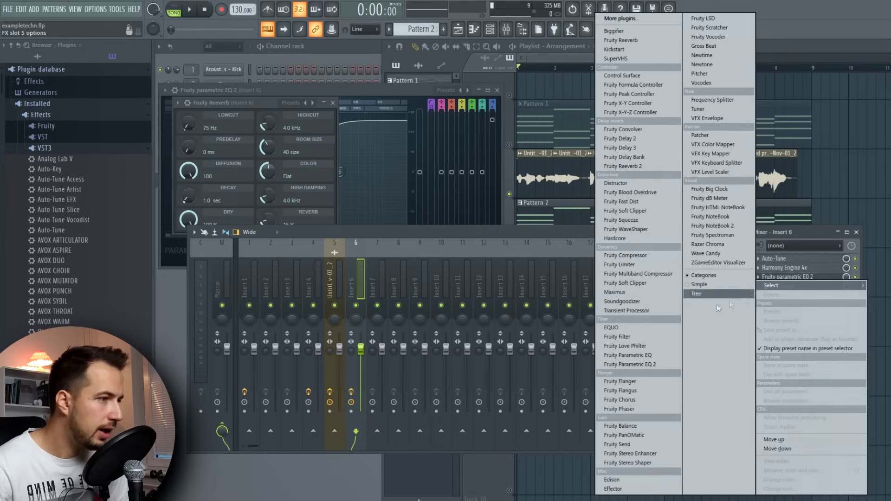
left_click(636, 304)
left_click(285, 115)
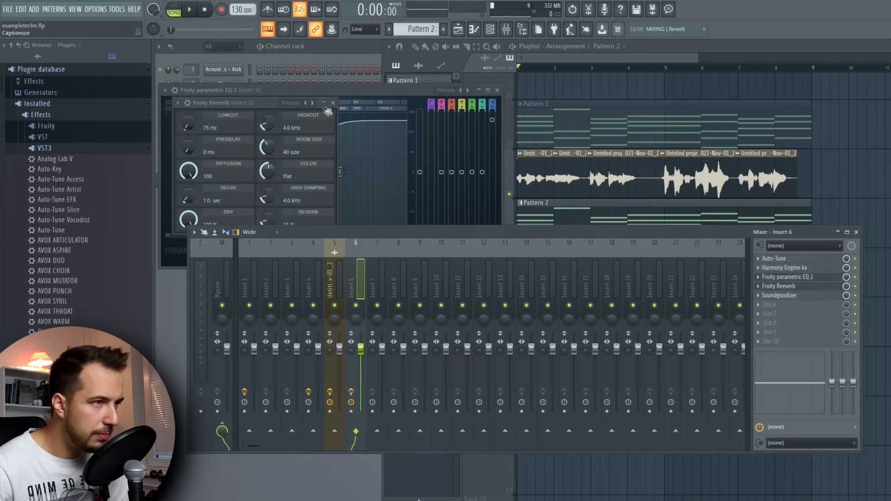
left_click(332, 102)
left_click(496, 91)
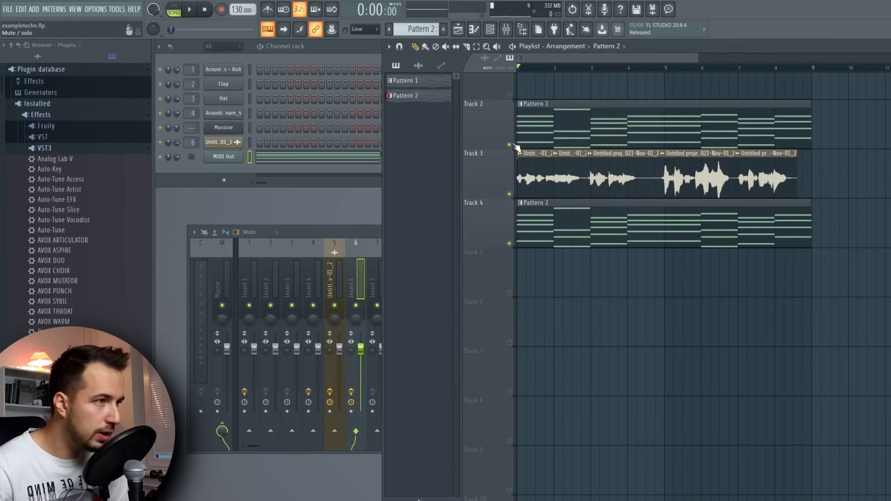
Play Pattern 1's Massive chords on their own, and the full arrangement with chords and vocal harmonies from the start
left_click(575, 115)
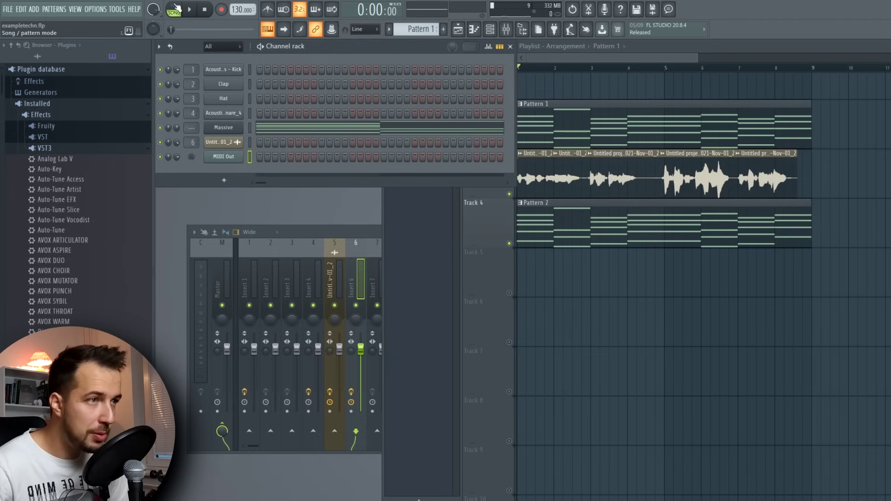
left_click(191, 10)
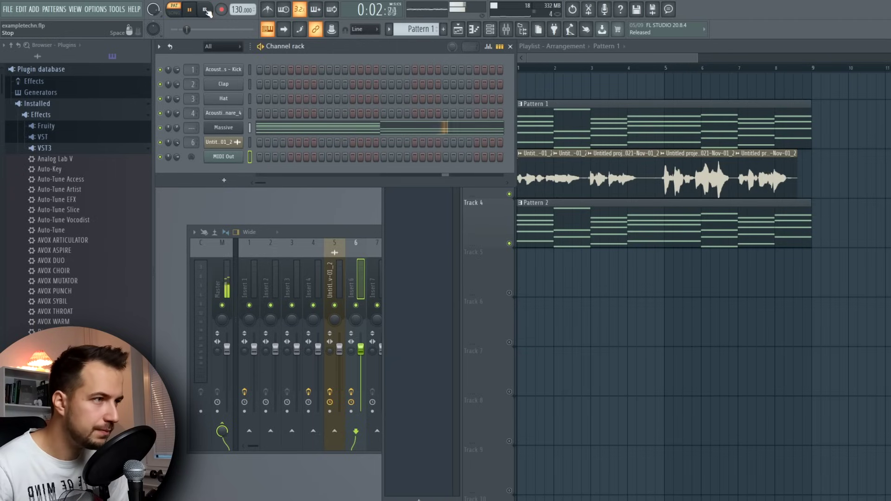
left_click(557, 73)
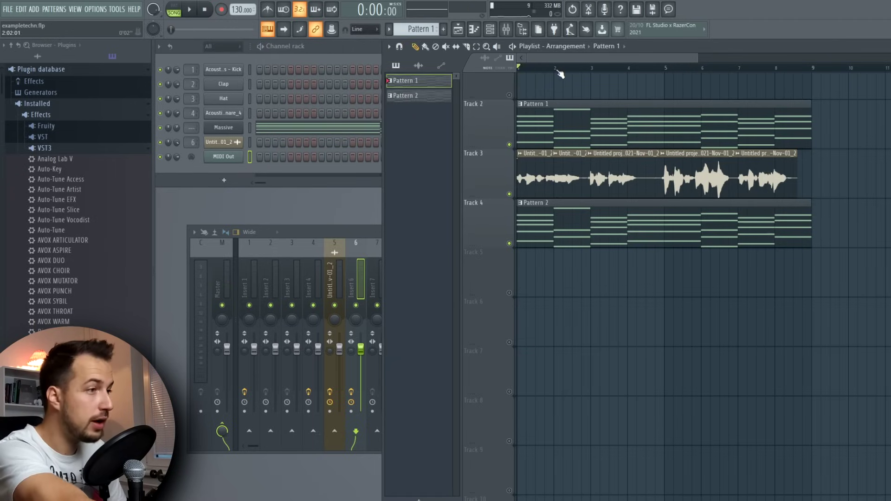
key("space")
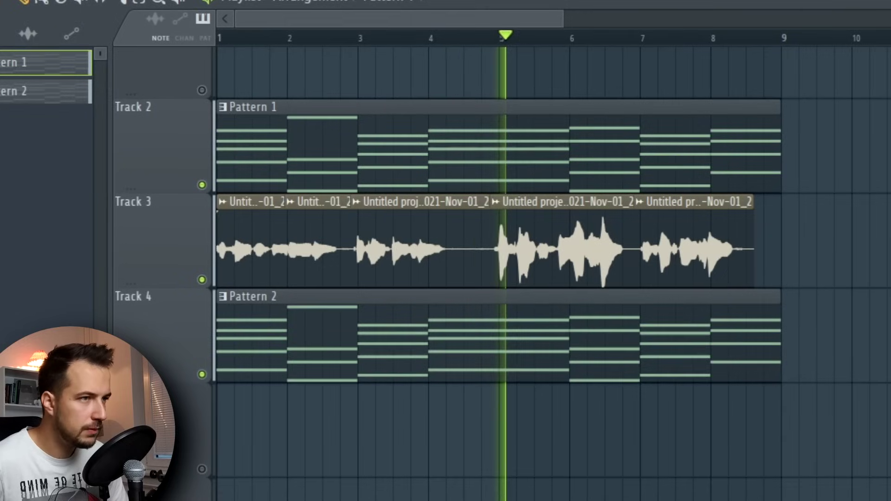
key("F6")
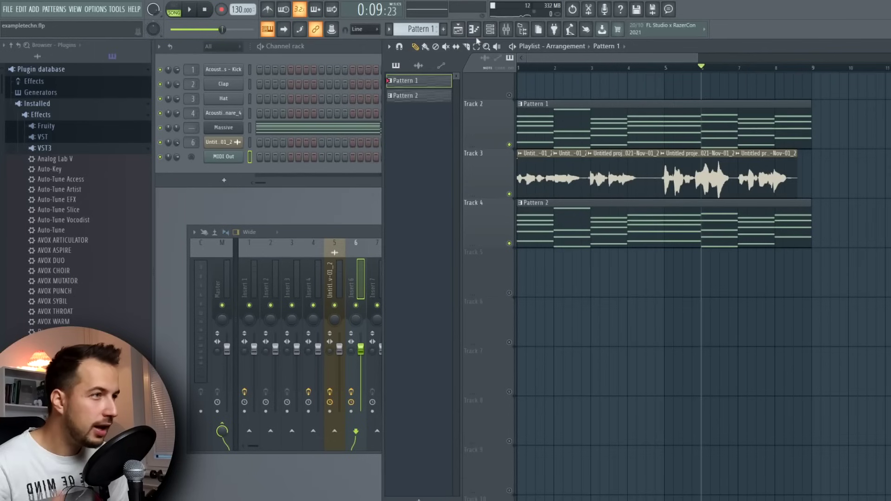
Check Insert 6's effect chain in the mixer and replay the arrangement from bar 5
left_click(507, 30)
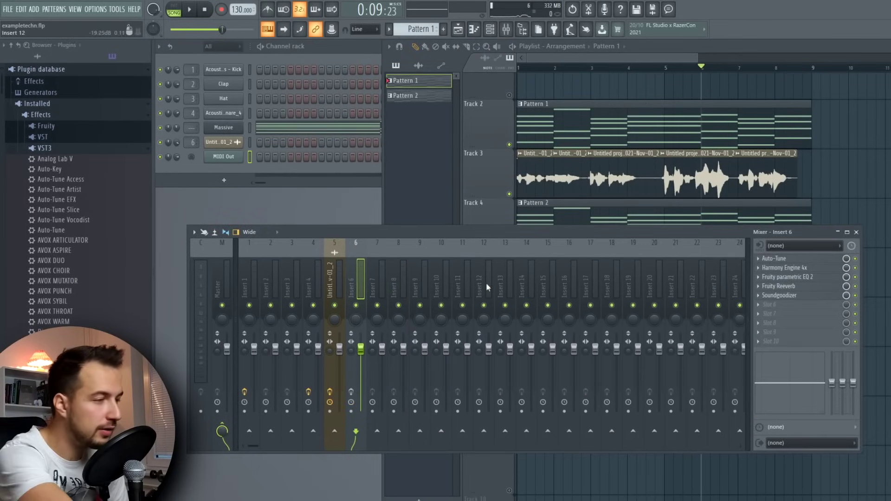
key("F9")
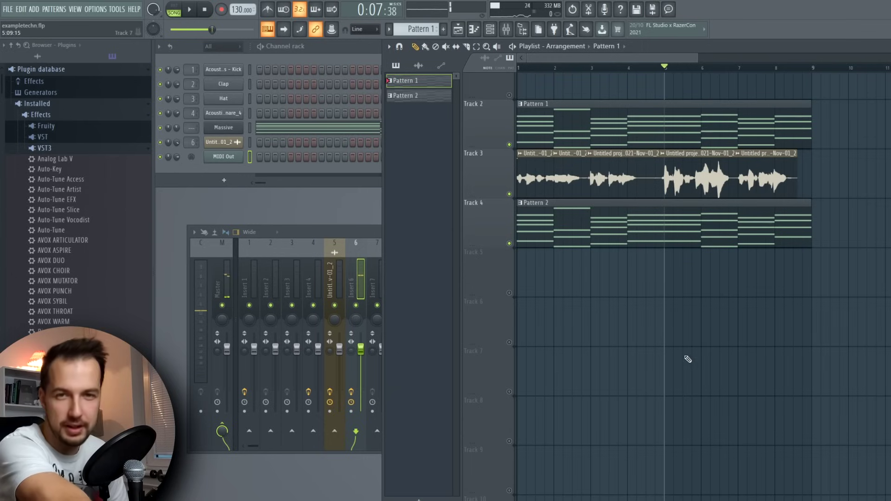
key("space")
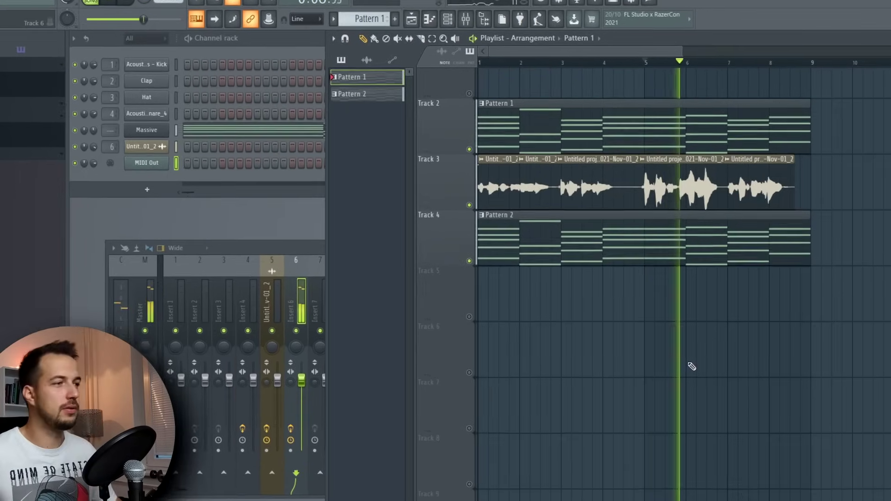
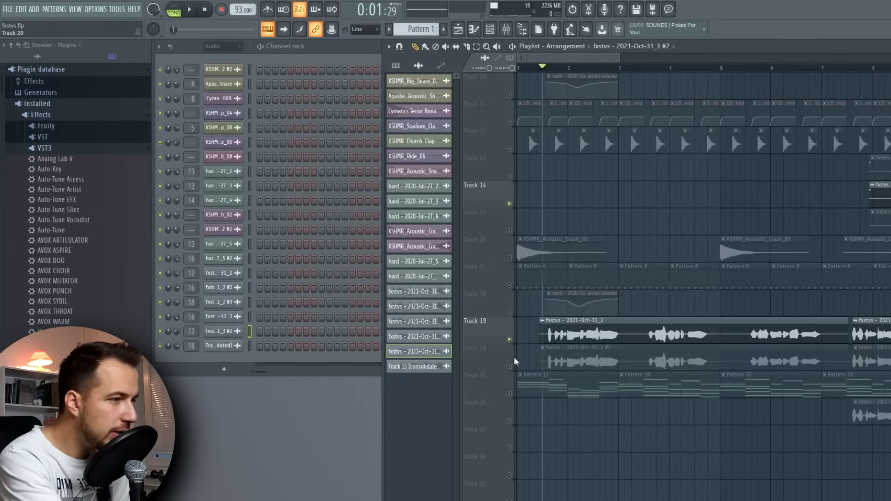
In the fxstvs project, open Fruity Limiter on the vocal's mixer track 12 and look at its preset options
scroll(575, 57, "right", 1)
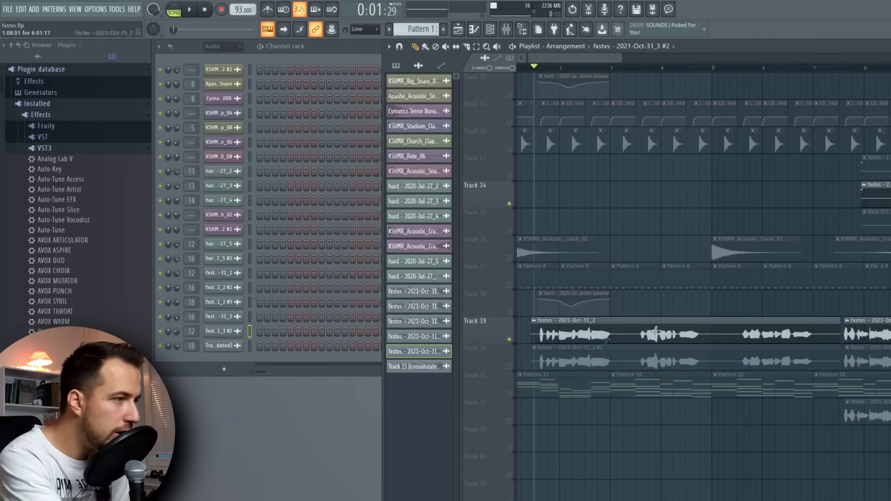
key("F9")
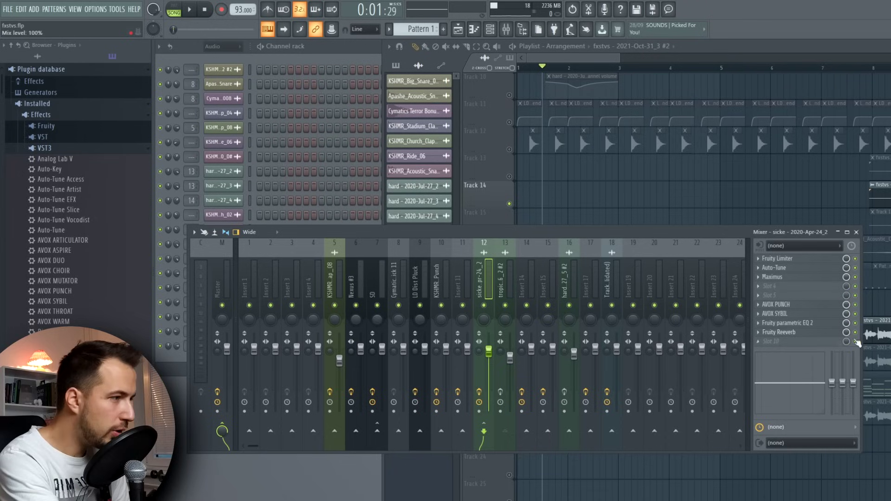
left_click(777, 259)
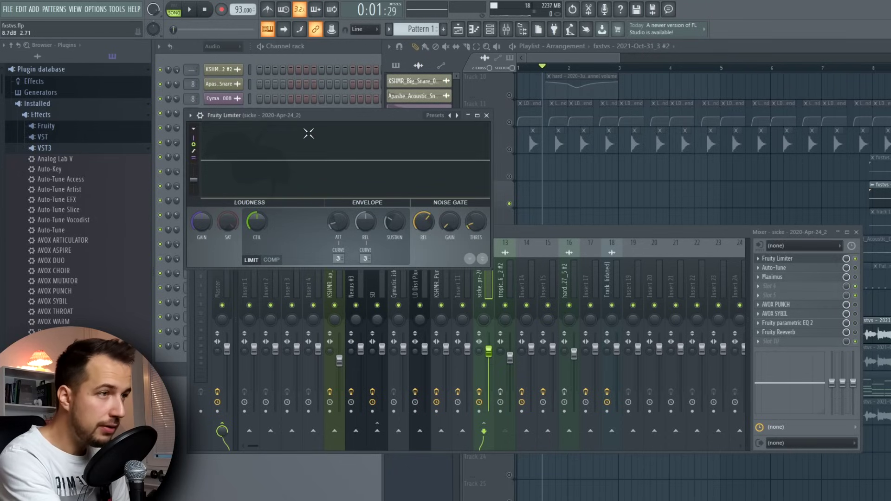
left_click(200, 116)
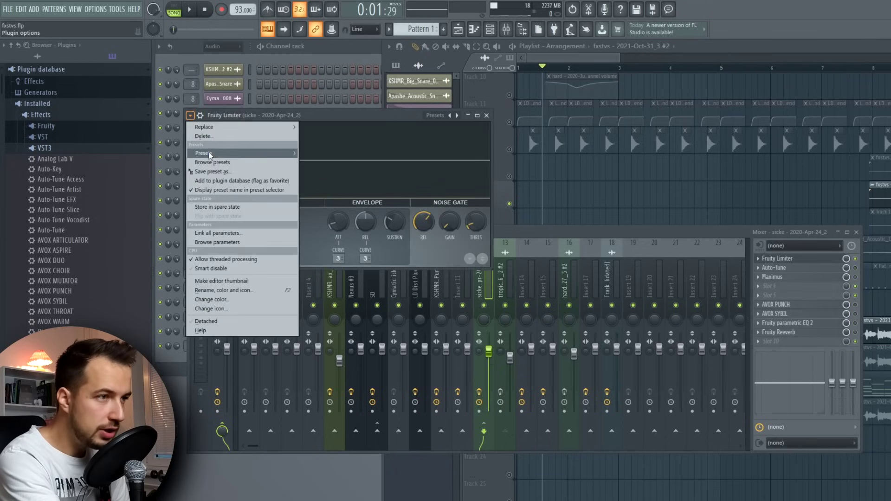
mouse_move(241, 153)
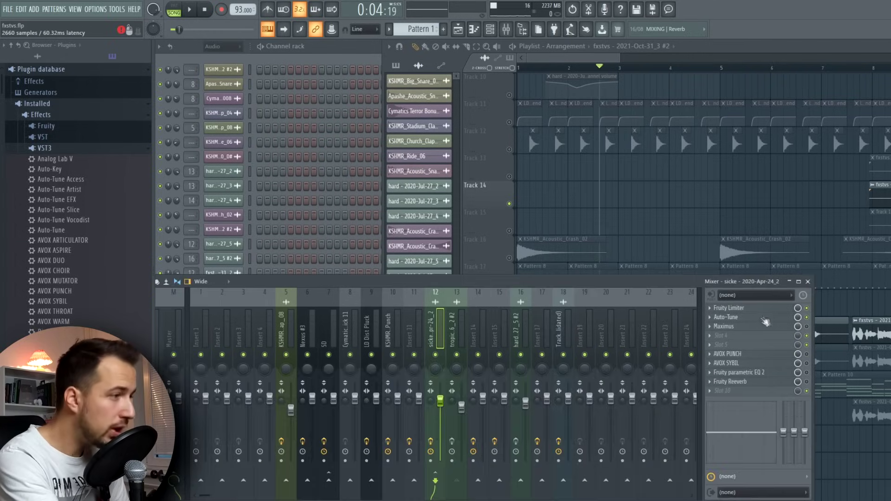
Play the Track 19 vocal through Auto-Tune on mixer track 12 and set its Throat length to 106
left_click(757, 318)
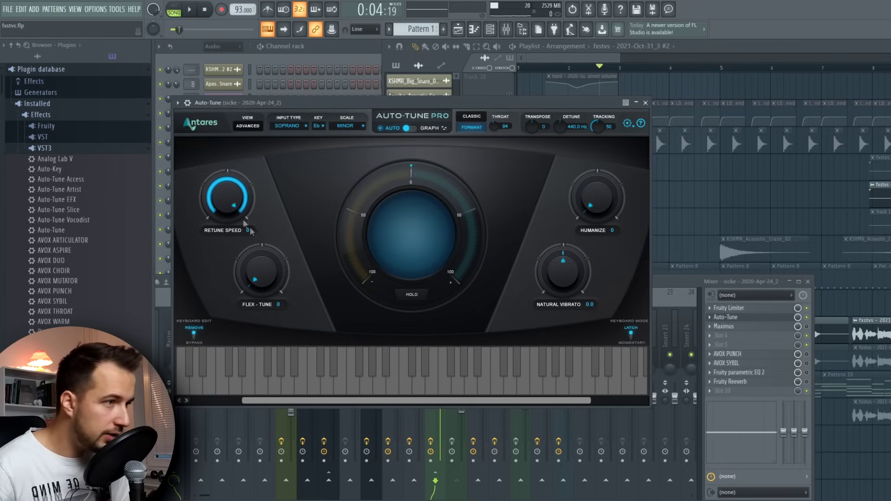
left_click(523, 98)
left_click(547, 70)
key("space")
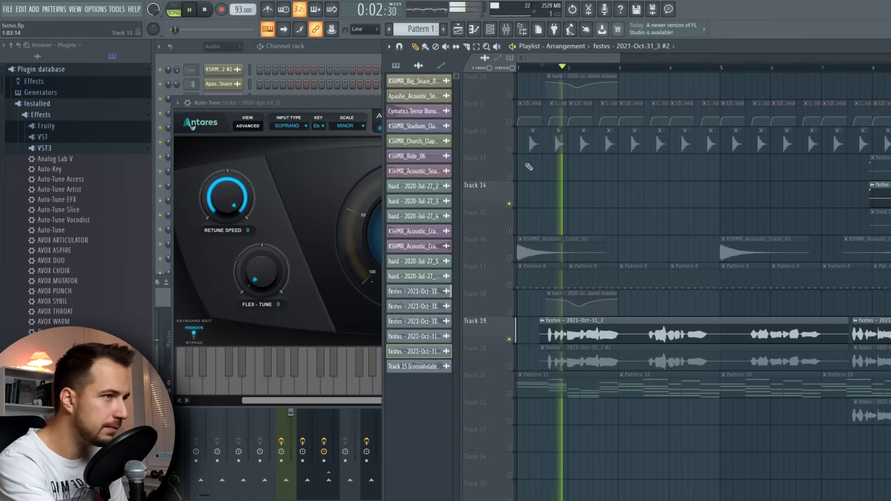
left_click(348, 103)
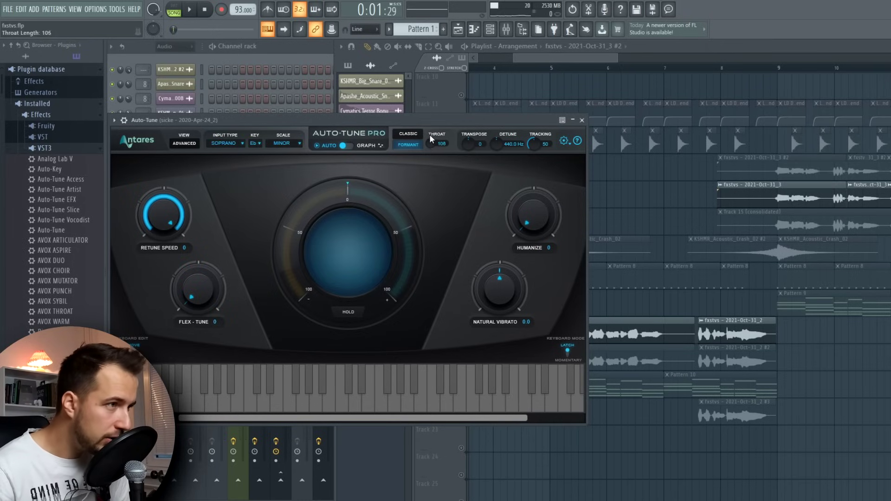
scroll(432, 131, "up", 1)
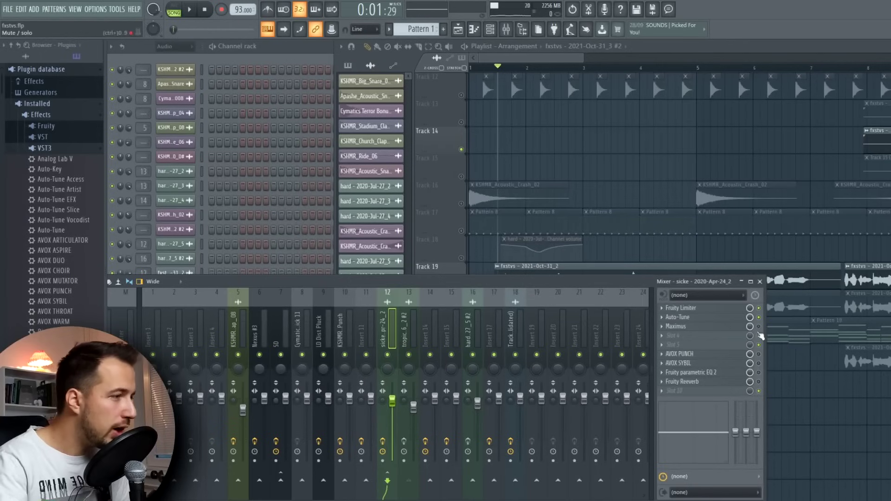
Examine the Maximus and AVOX PUNCH settings on mixer track 12 and listen to the vocal with them
left_click(714, 327)
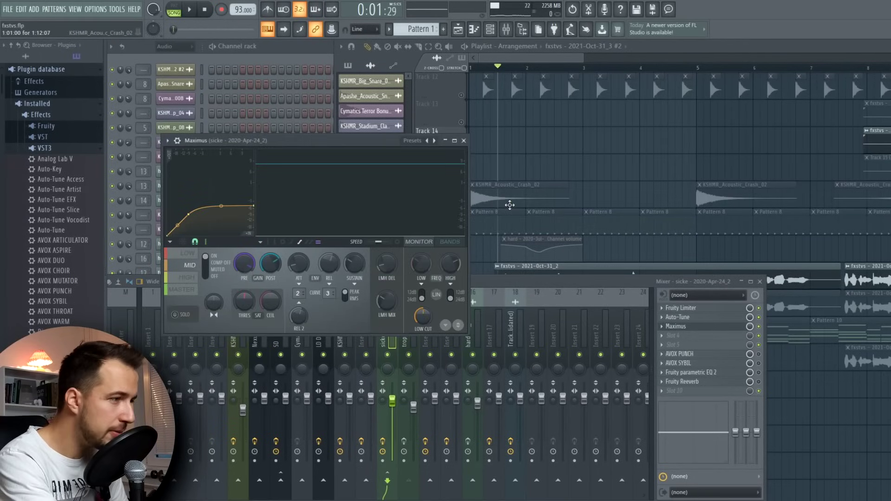
left_click(714, 327)
left_click(719, 353)
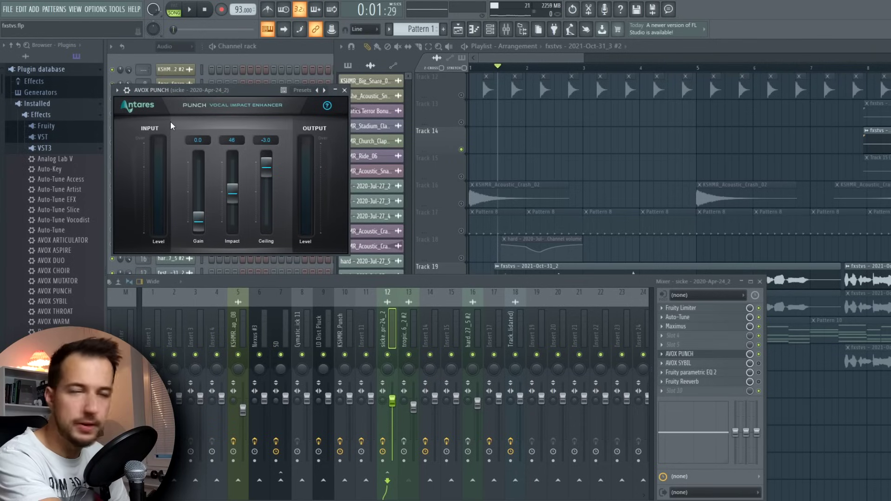
key("space")
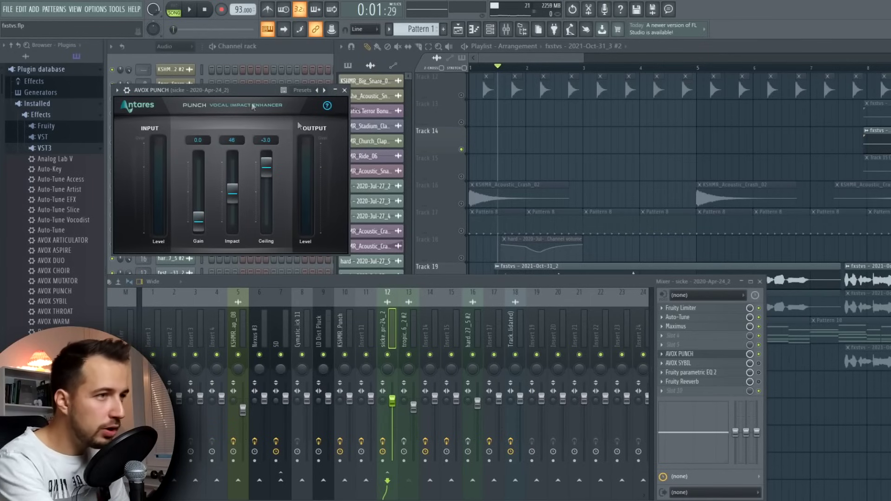
Examine the AVOX SYBIL de-esser, Fruity Parametric EQ 2 and Fruity Reeverb settings on mixer track 12
left_click(695, 364)
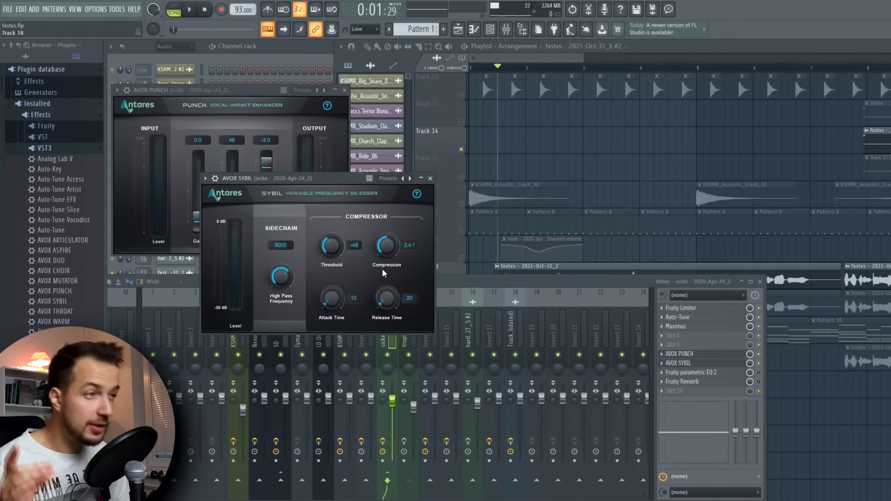
left_click(718, 376)
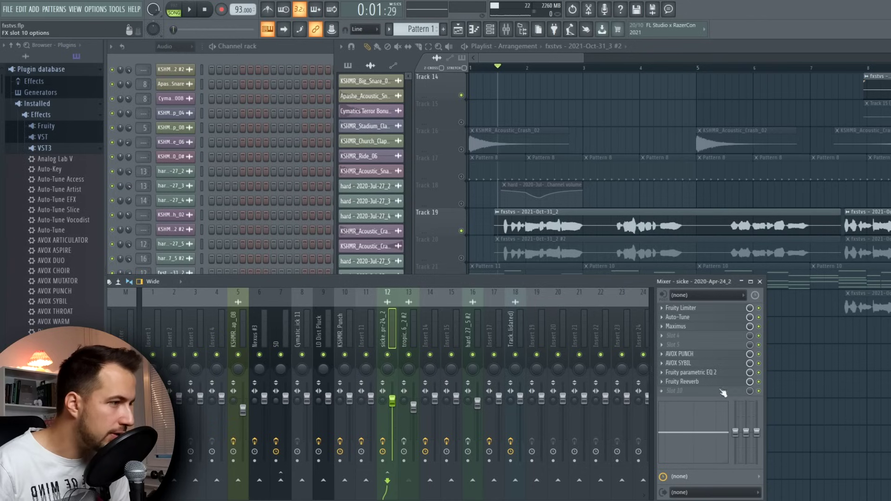
left_click(712, 383)
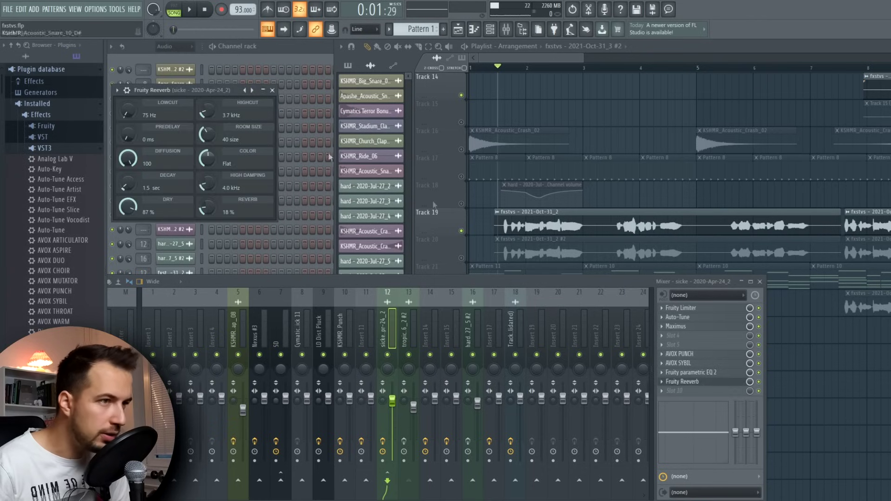
key("Escape")
Play the Track 19 vocal through the full effect chain and move the playhead to bar 9
key("space")
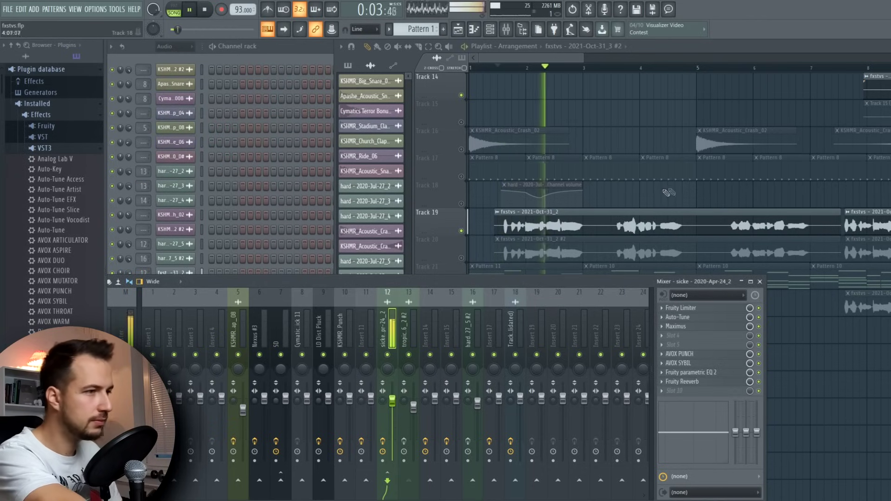
key("space")
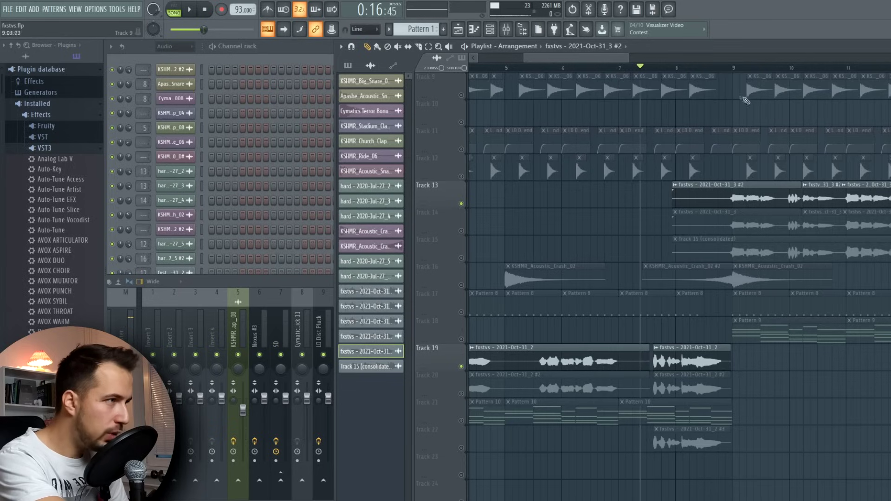
left_click(733, 67)
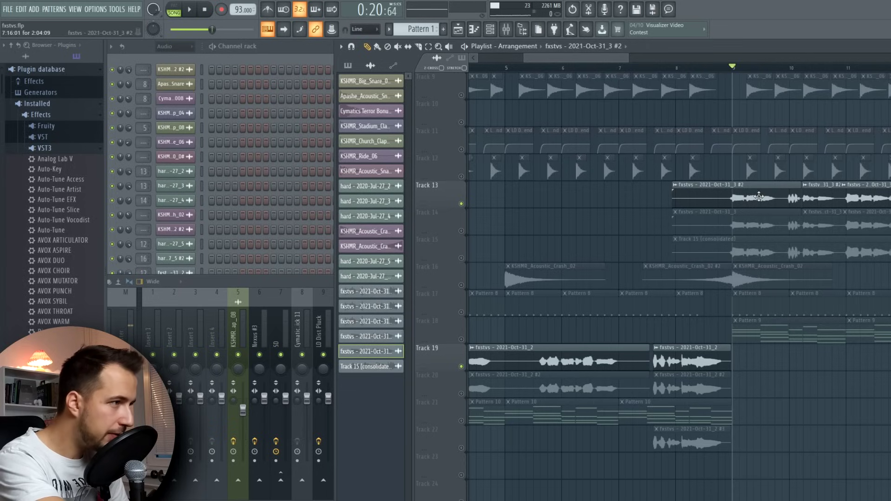
Solo the Track 20 vocal with the Track 21 MIDI patterns and play them from the vocal's first clip
double_click(759, 197)
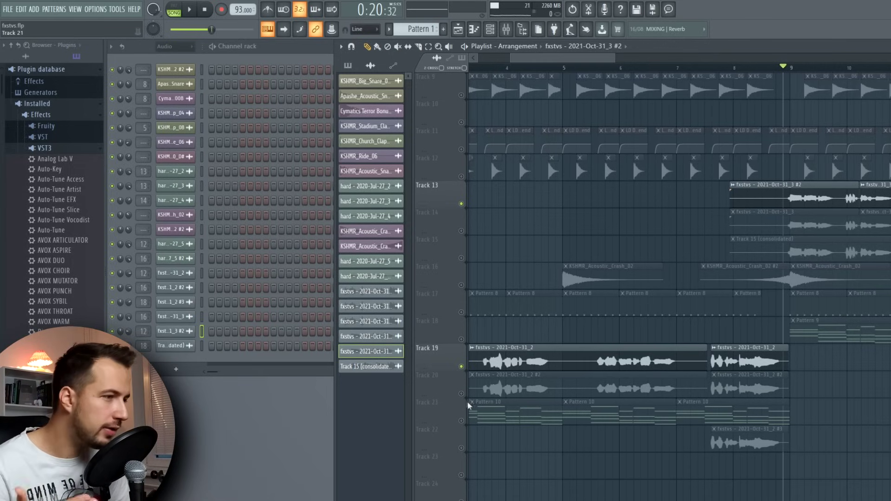
left_click(462, 394)
left_click(461, 420, "ctrl")
left_click(461, 394)
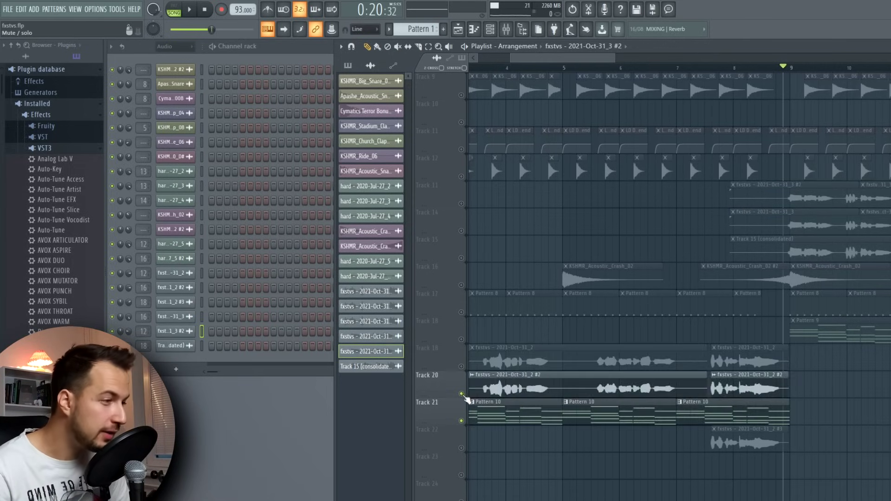
left_click_drag(551, 59, 518, 62)
left_click(498, 68)
key("space")
Examine the Auto-Tune and Harmony Engine settings in the effect chain of mixer track 16
key("F9")
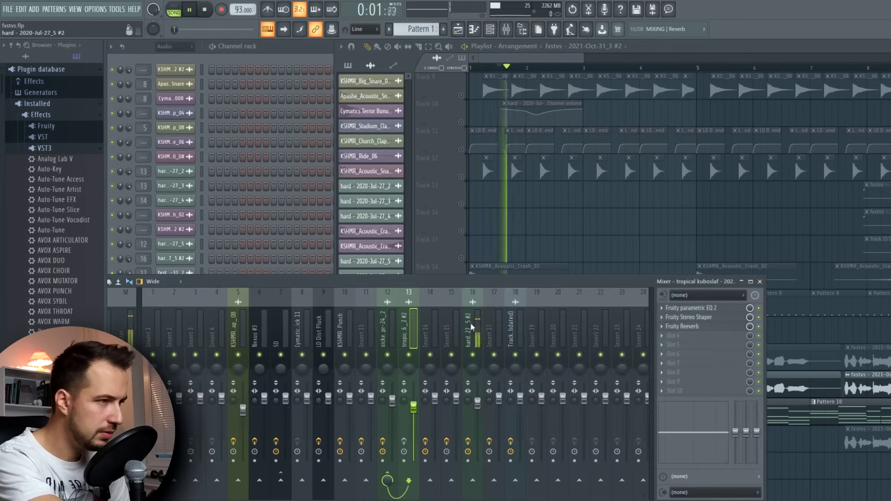
left_click(760, 281)
key("space")
key("F9")
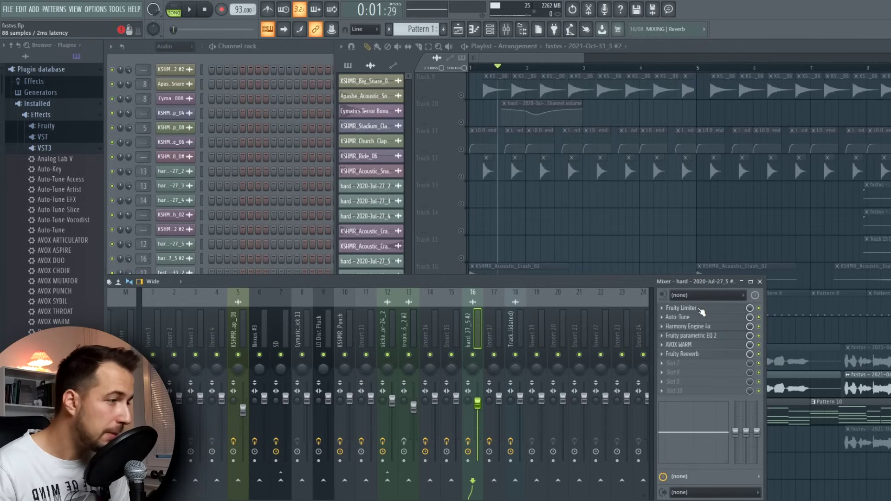
left_click(678, 317)
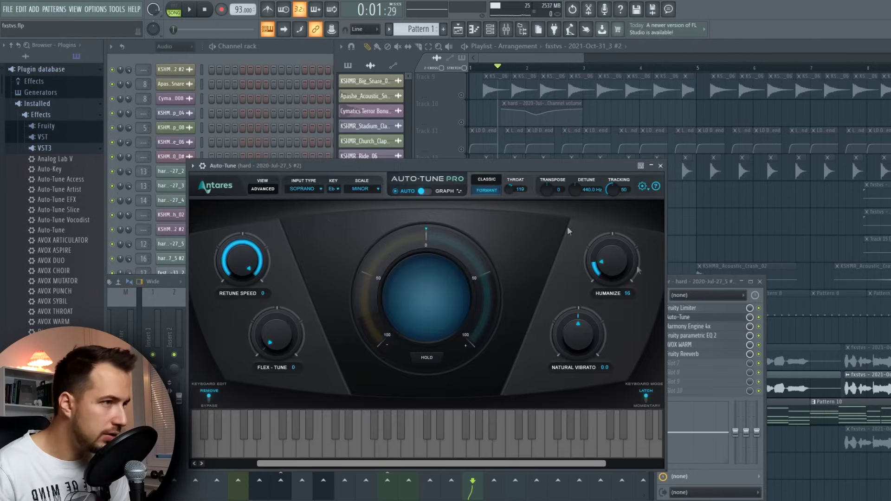
left_click(677, 317)
left_click(688, 327)
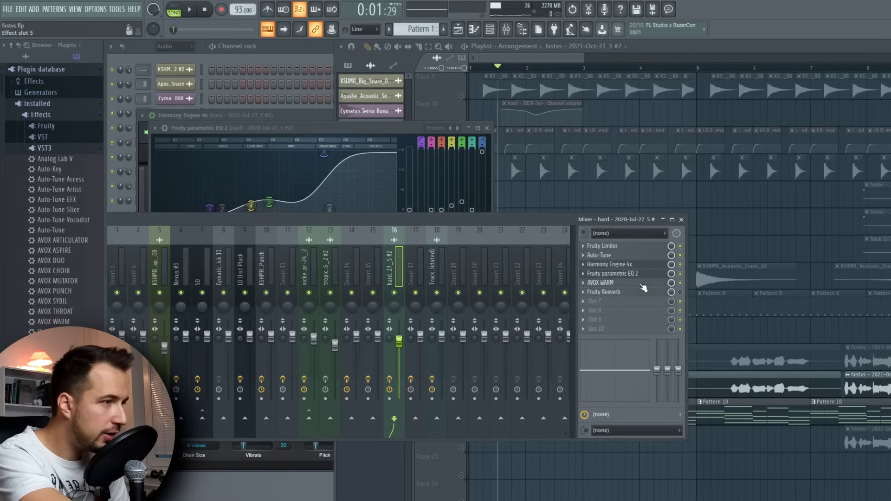
Examine AVOX WARM and Fruity Reeverb on mixer track 16 and play the harmonies together with the Track 19 vocal
left_click(642, 284)
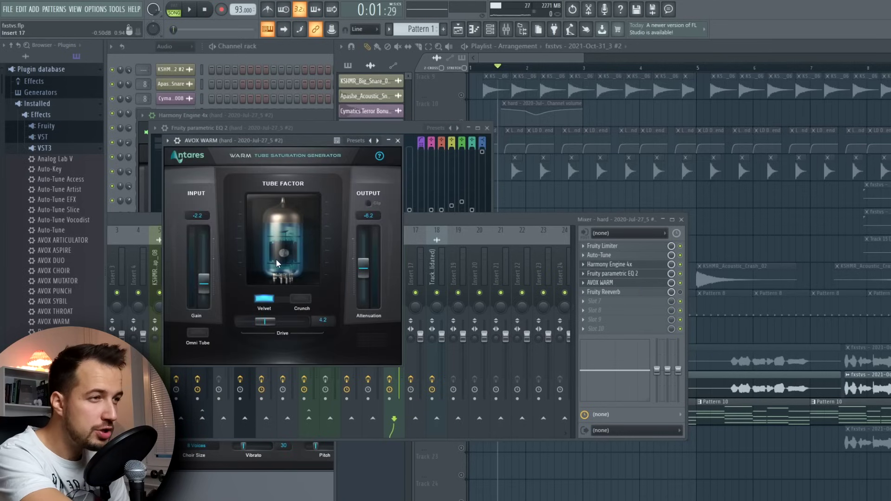
left_click(642, 282)
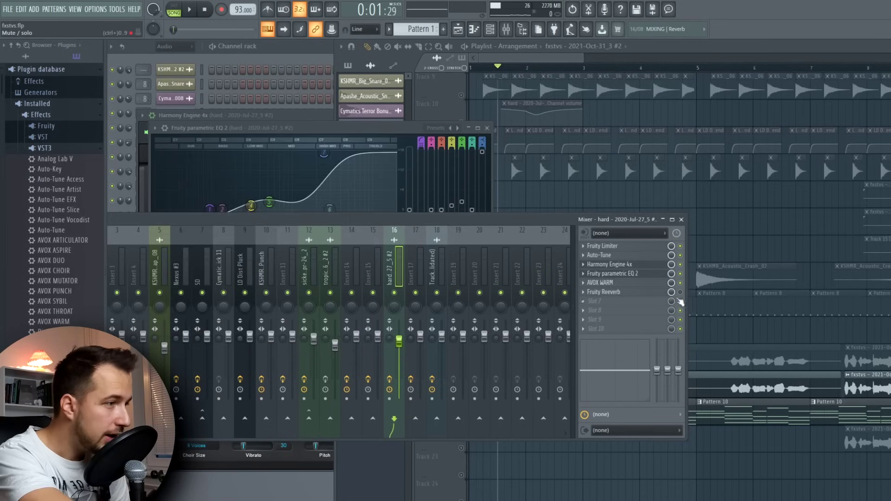
left_click(654, 292)
key("space")
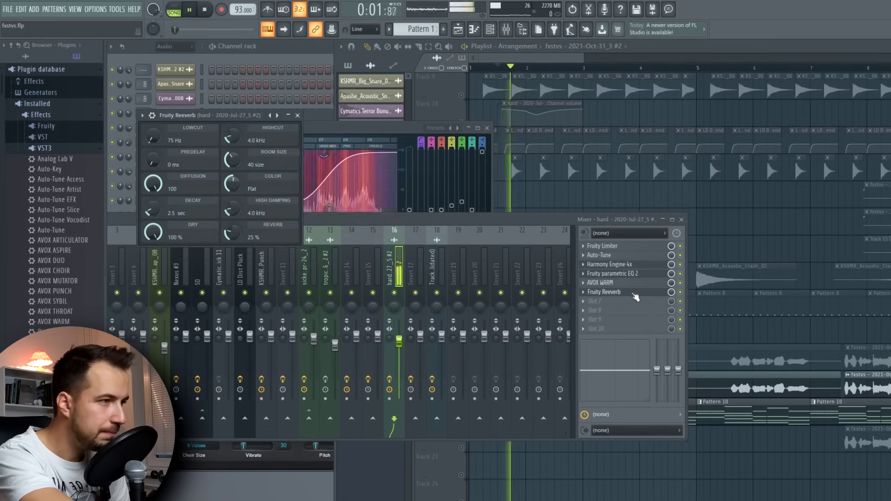
left_click(681, 219)
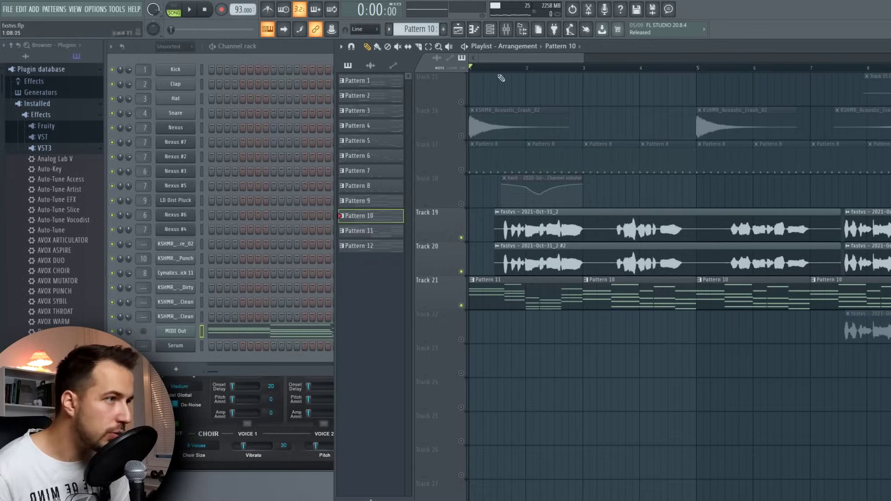
key("space")
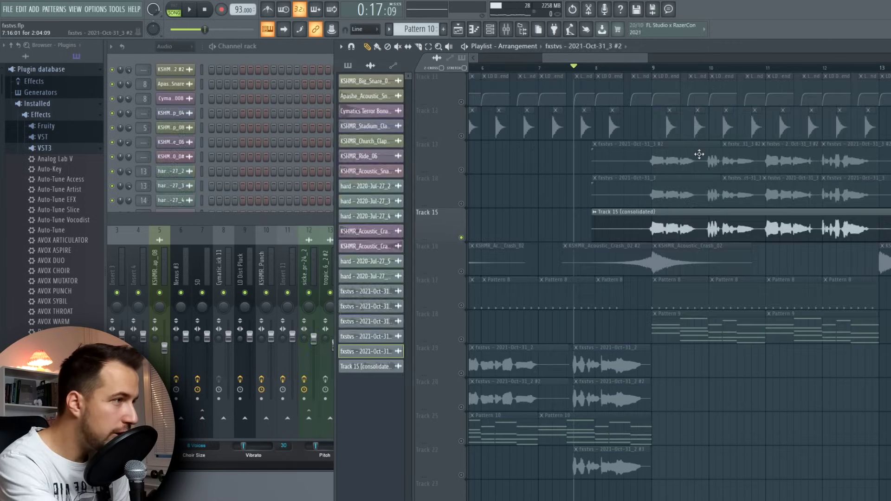
Check the mixer routing of the Track 13 and Track 15 vocal clips and display the effects on mixer track 18
double_click(698, 153)
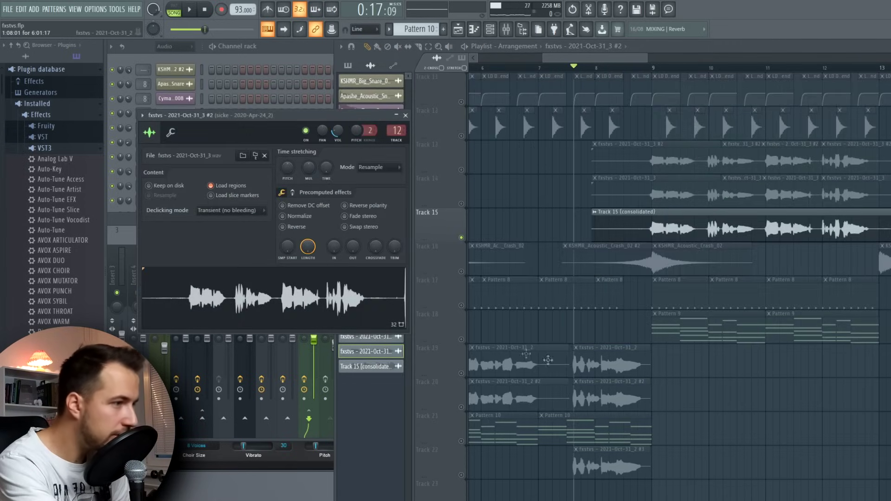
key("Escape")
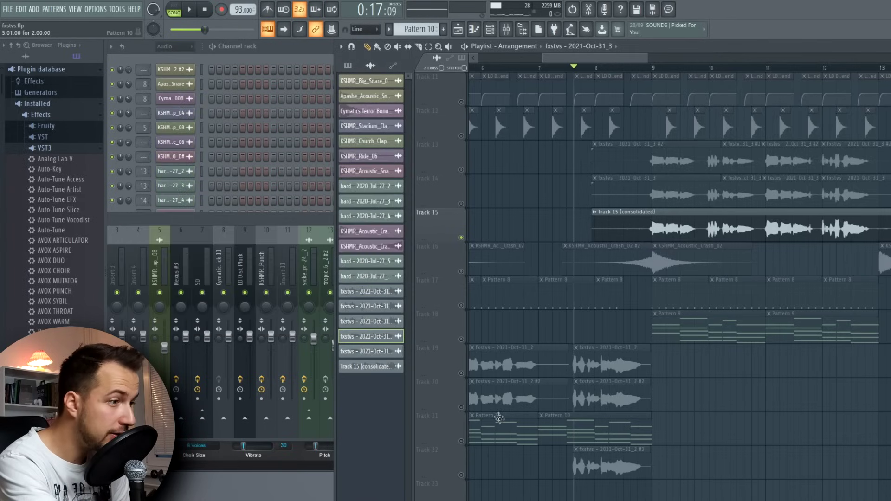
double_click(674, 231)
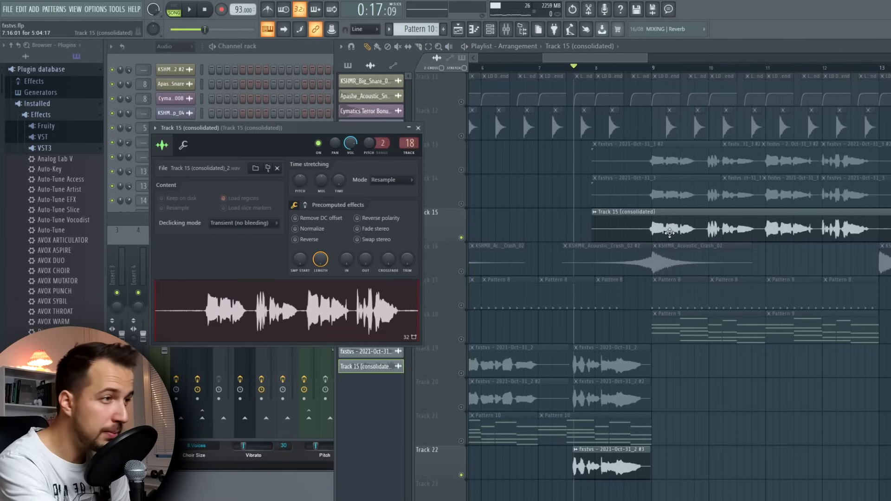
left_click(419, 128)
key("F9")
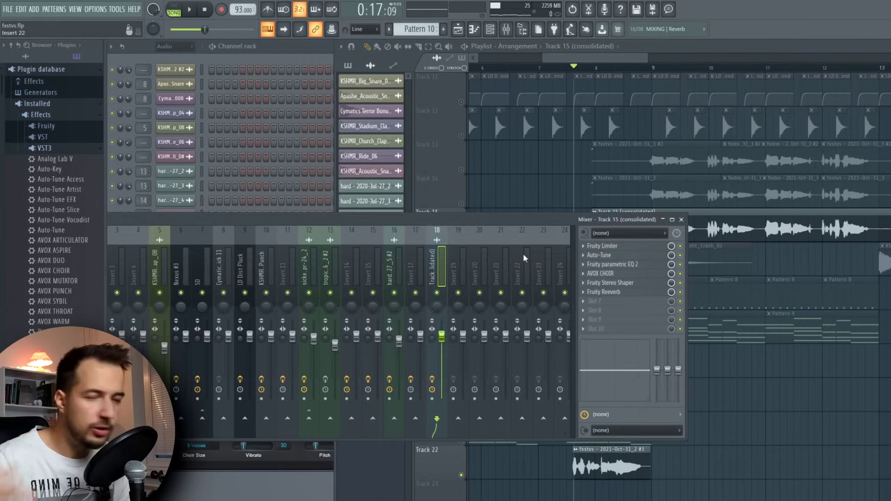
Examine the Auto-Tune Throat setting on mixer track 18 and play the consolidated Track 15 vocal from bar 9
left_click(605, 256)
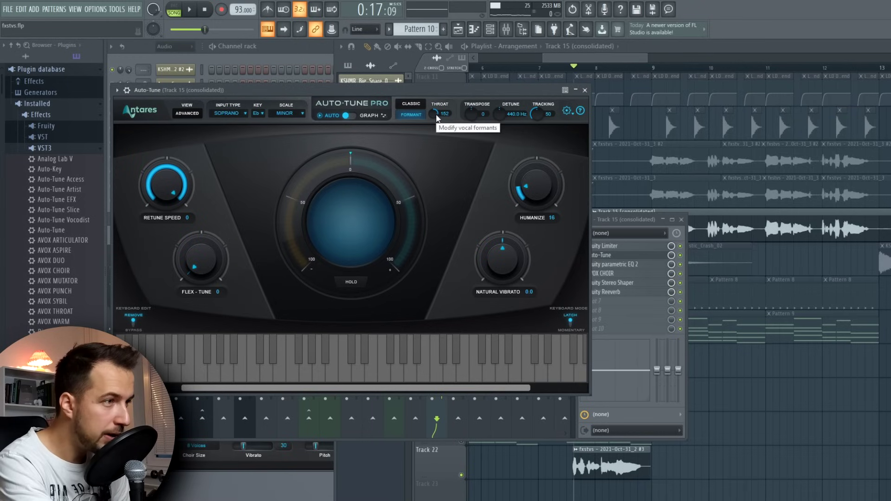
left_click(651, 69)
key("space")
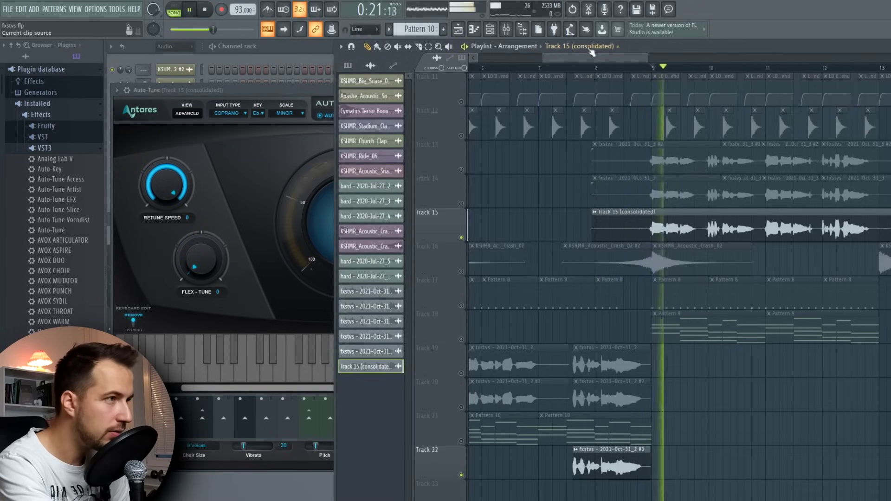
left_click_drag(580, 57, 608, 64)
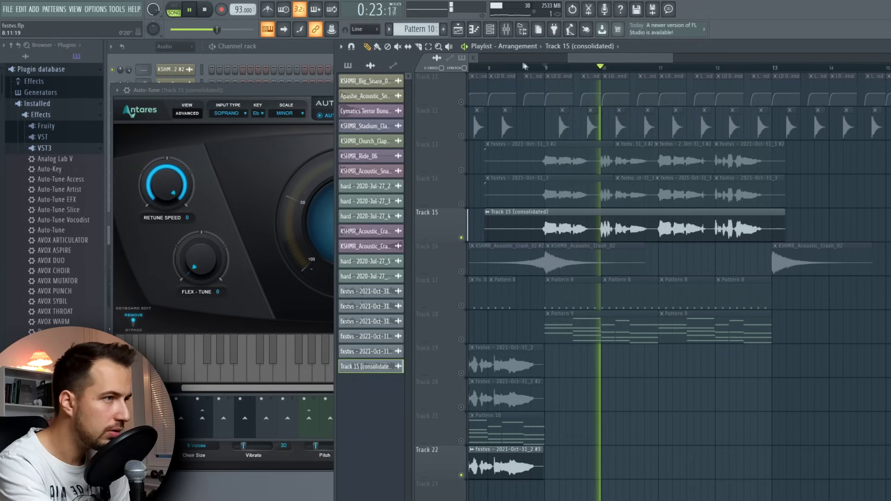
left_click(506, 30)
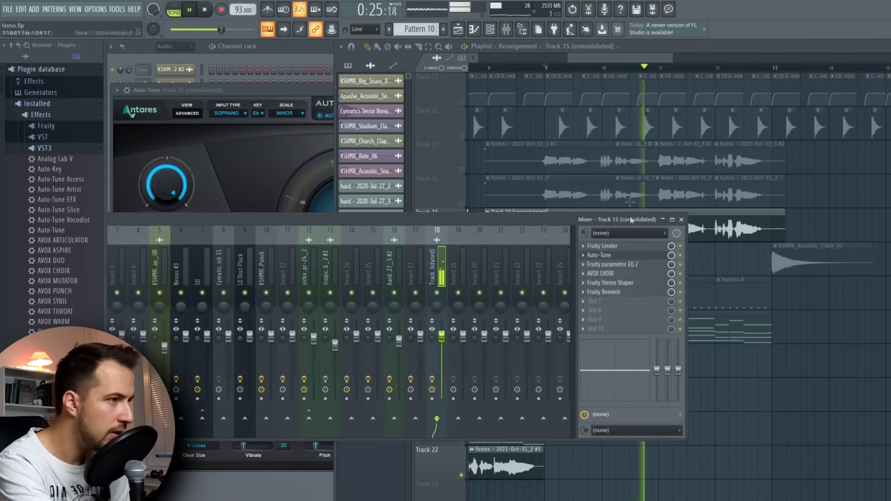
key("space")
Examine the AVOX CHOIR voice and variation settings on mixer track 18 and listen to the vocal with the effect
left_click(636, 273)
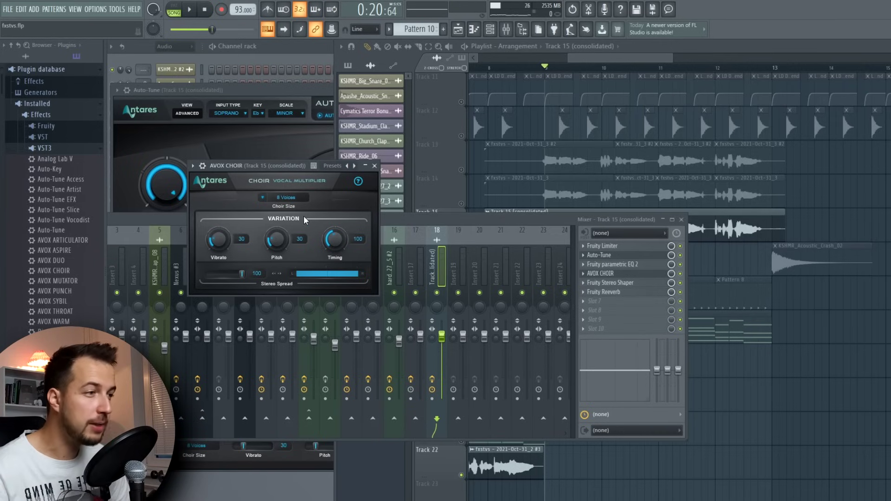
left_click(599, 254)
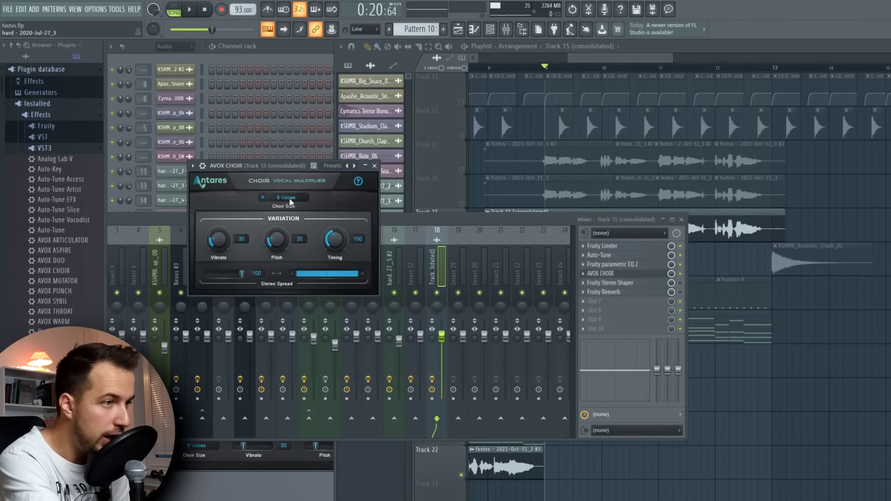
left_click(677, 271)
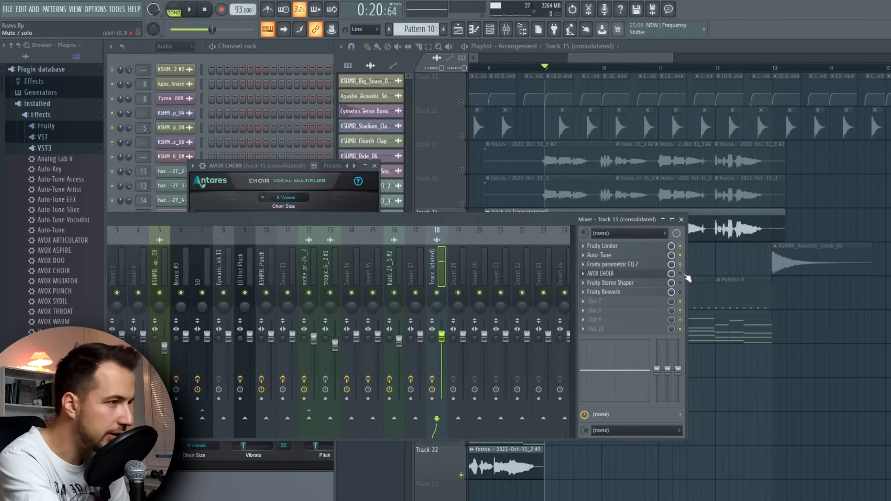
key("space")
key("space")
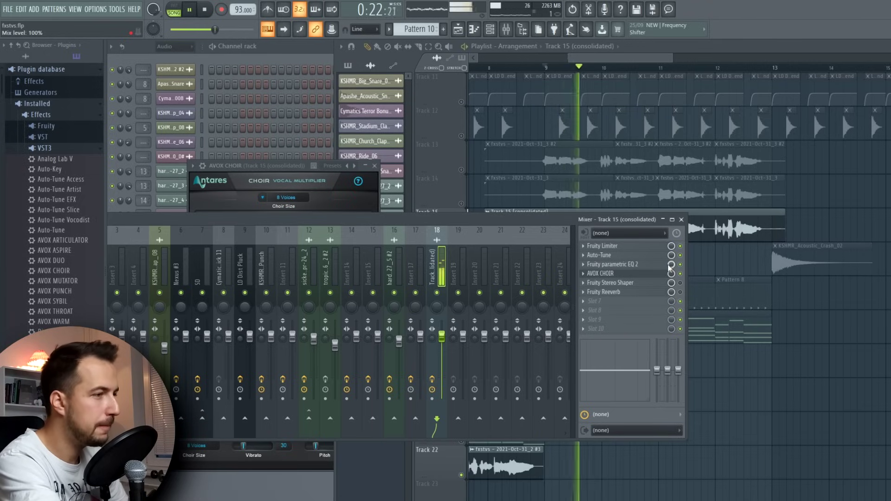
key("space")
Examine Fruity Stereo Shaper and Fruity Reeverb on mixer track 18 and play the Track 15 vocal through the full chain
left_click(637, 284)
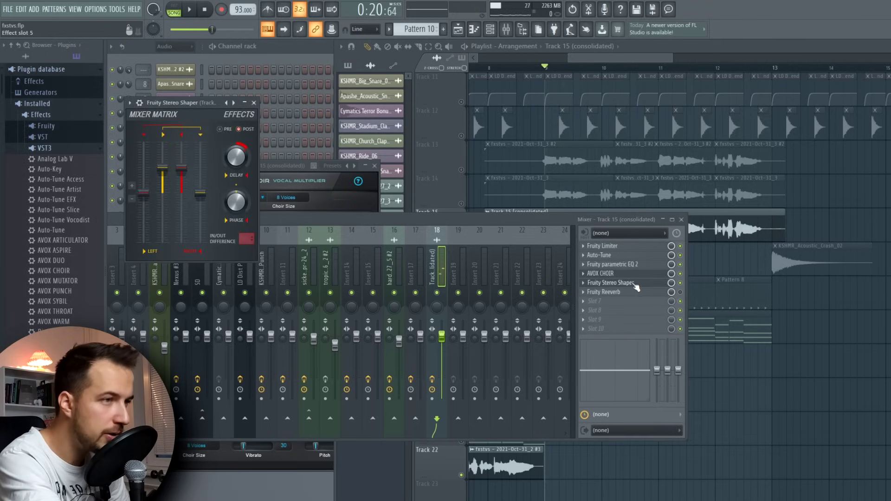
left_click(636, 284)
key("space")
key("space")
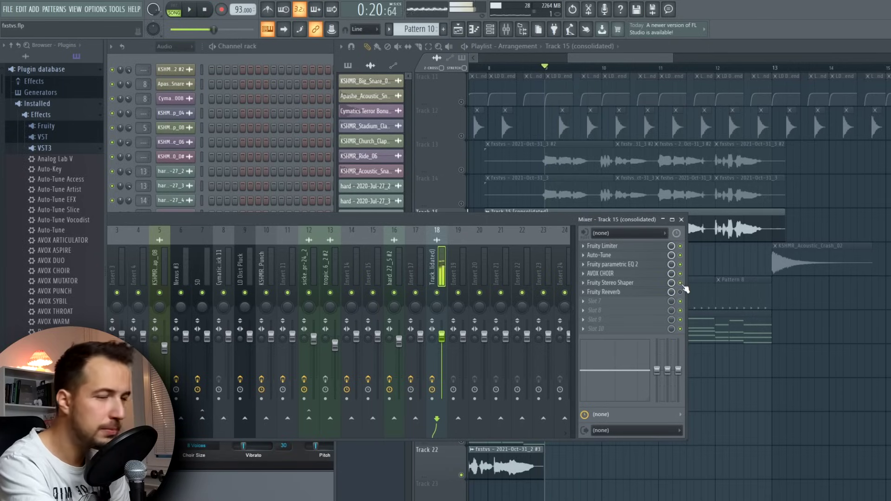
left_click(668, 293)
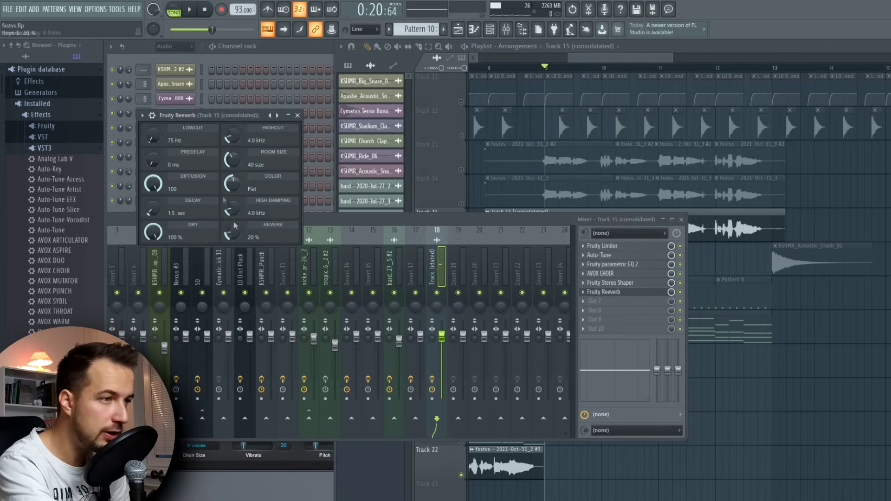
left_click(298, 115)
key("space")
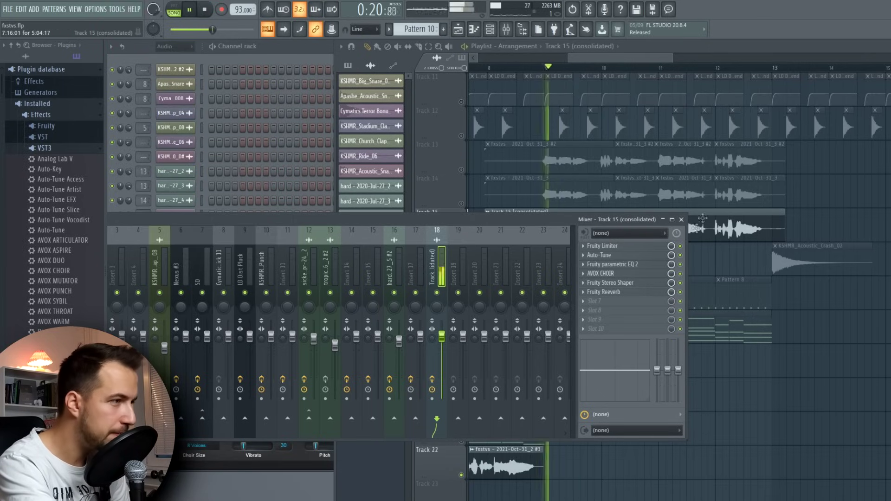
left_click(681, 219)
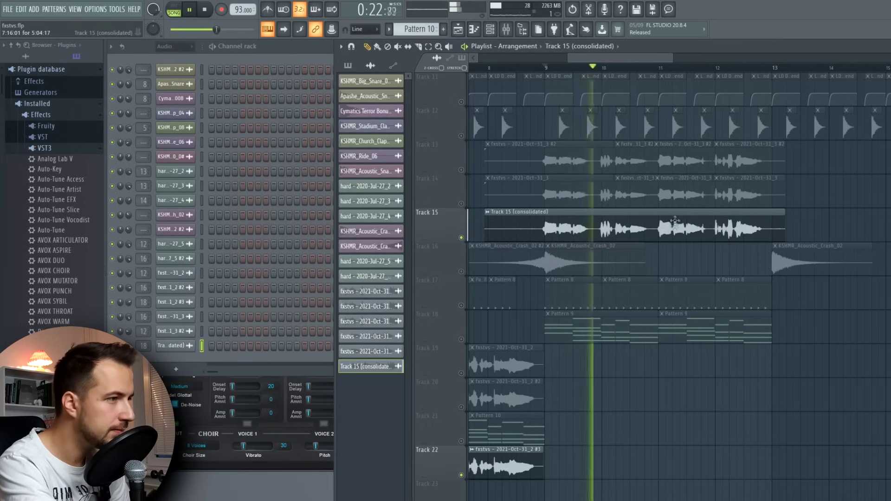
key("space")
Unmute Tracks 13 and 14 to play them with Track 15, and play Track 14 with the Track 18 patterns
left_click(461, 203)
left_click(463, 170)
key("space")
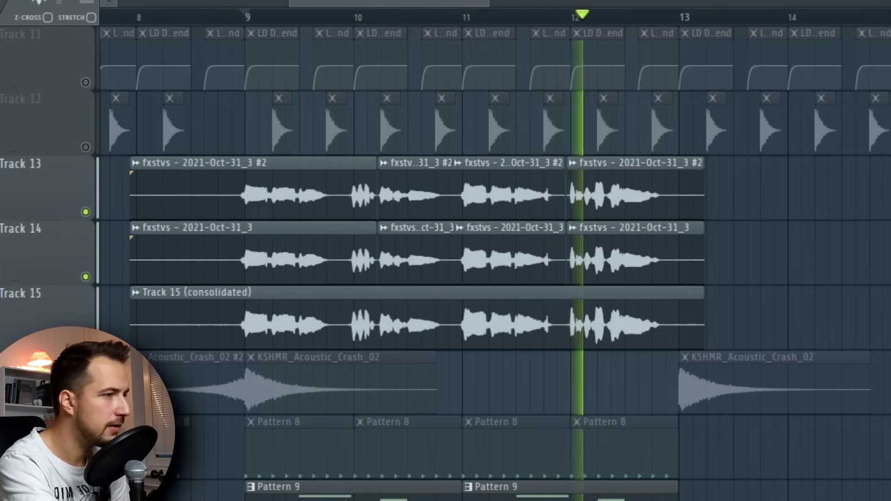
key("space")
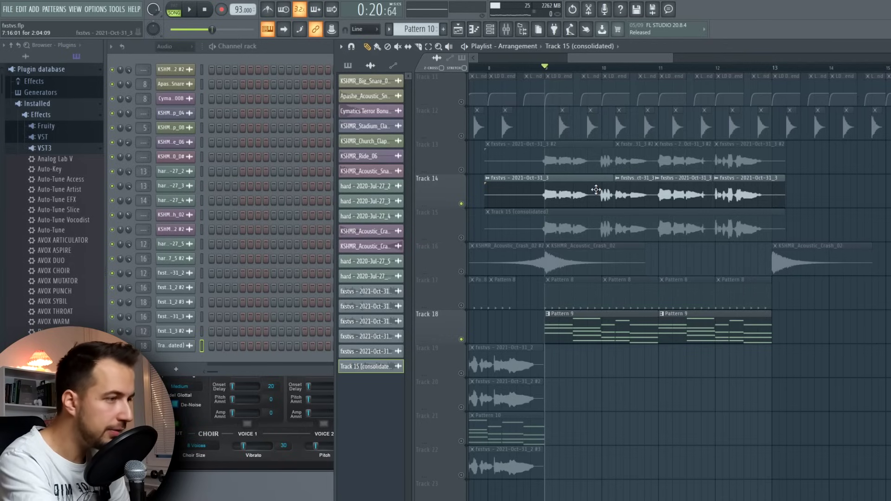
key("space")
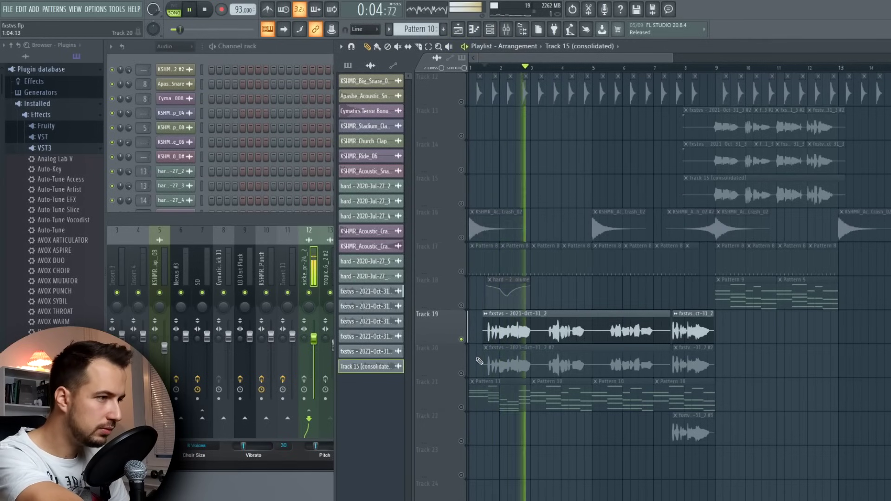
Review the effect chain on mixer track 12 and play the vocal layers on Tracks 19 and 20 with Track 21
left_click(511, 32)
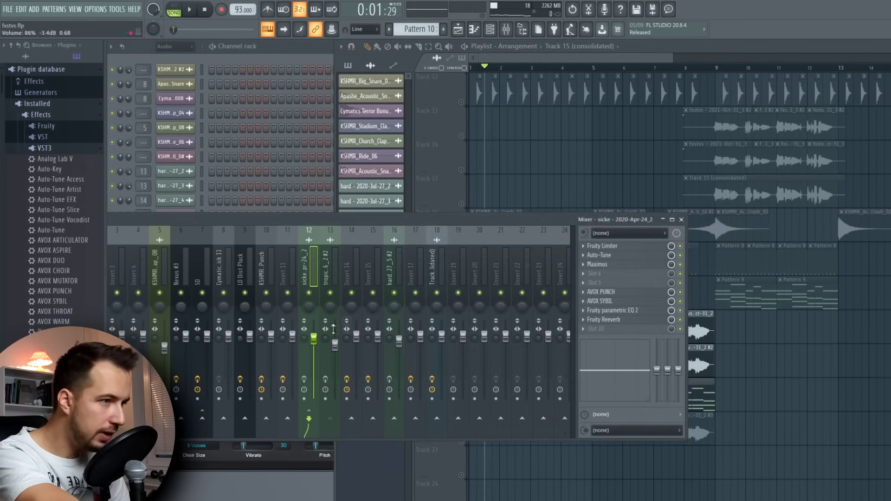
key("space")
left_click(663, 219)
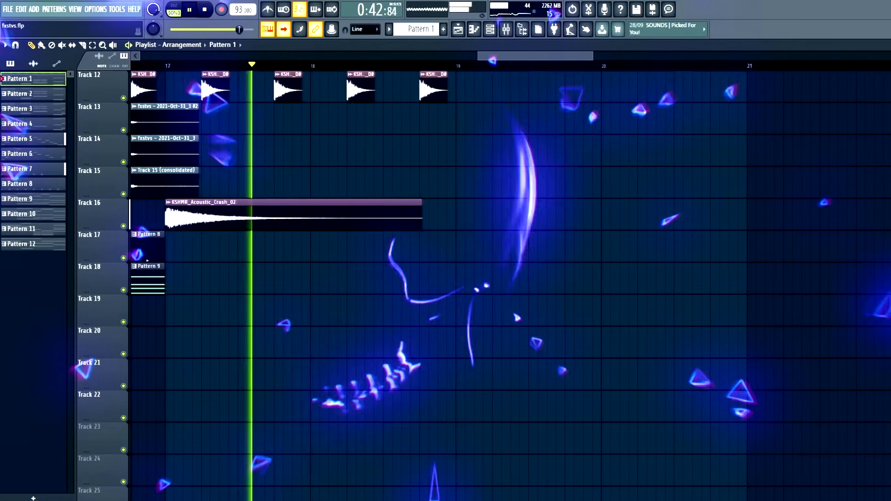
Look over the arrangement's instrument and drum tracks from Track 1 down while the full project plays
scroll(776, 251, "up", 5)
scroll(776, 257, "up", 4)
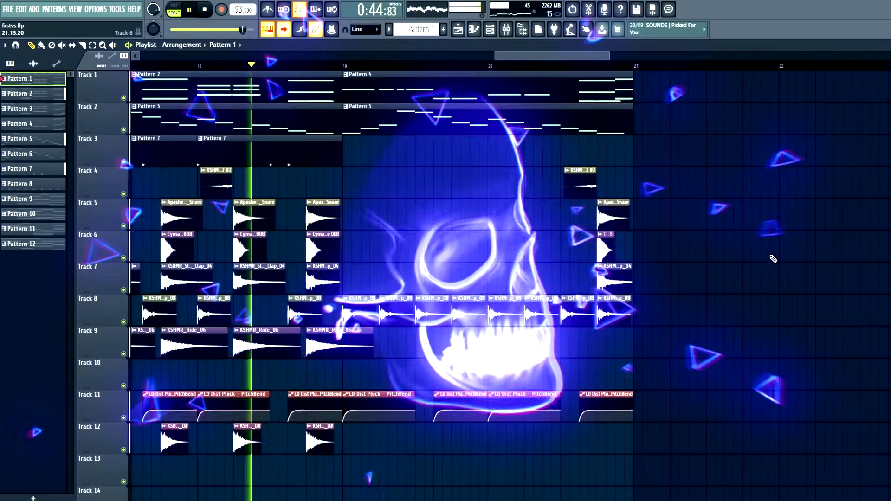